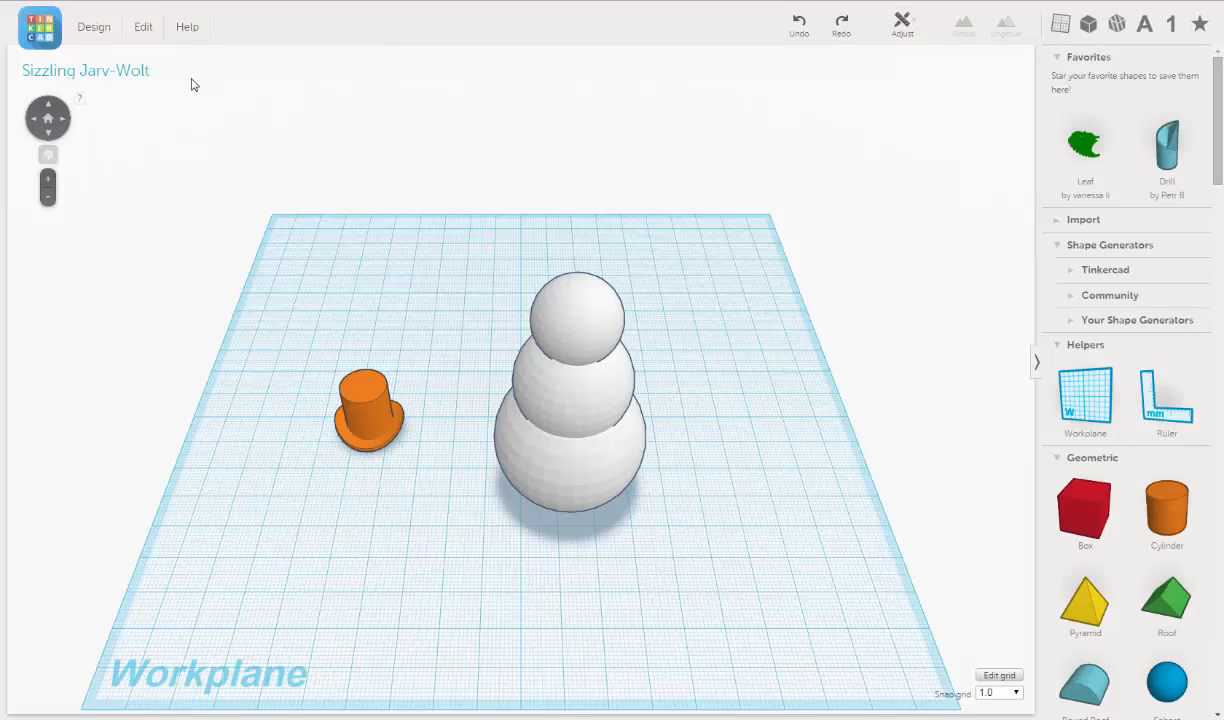
# Step: Rename the design as SnowMan in its properties and save the change
pyautogui.click(99, 33)
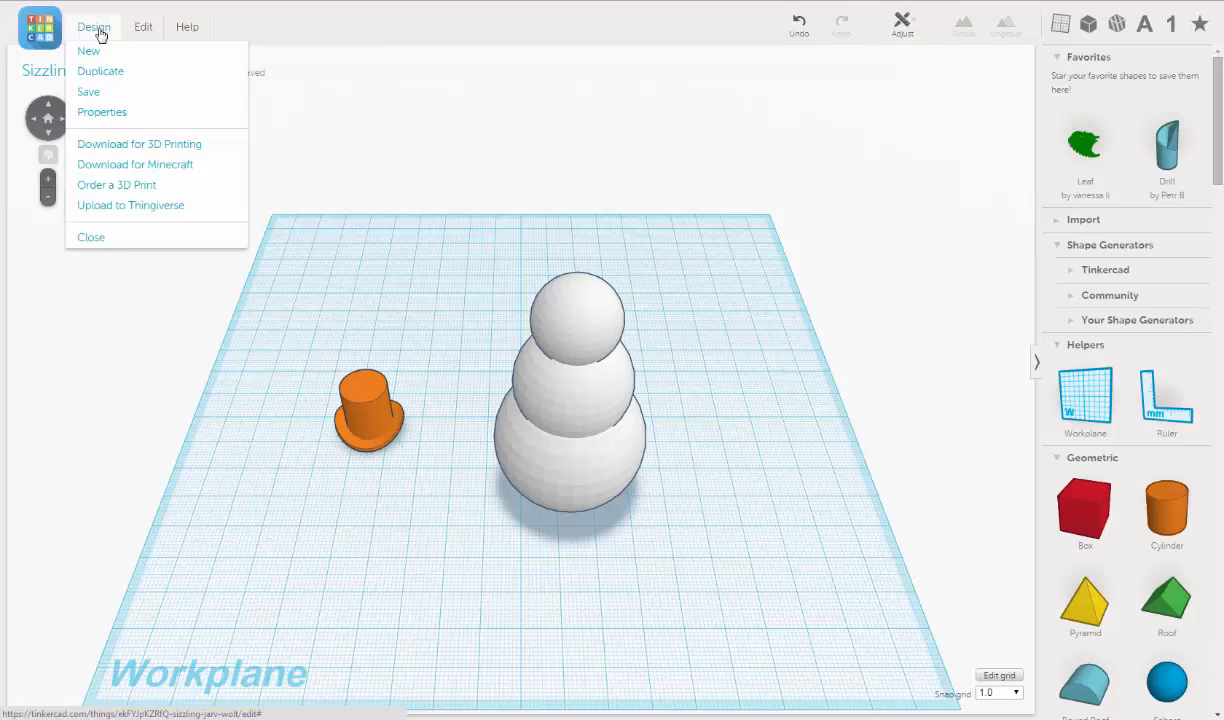
pyautogui.click(101, 113)
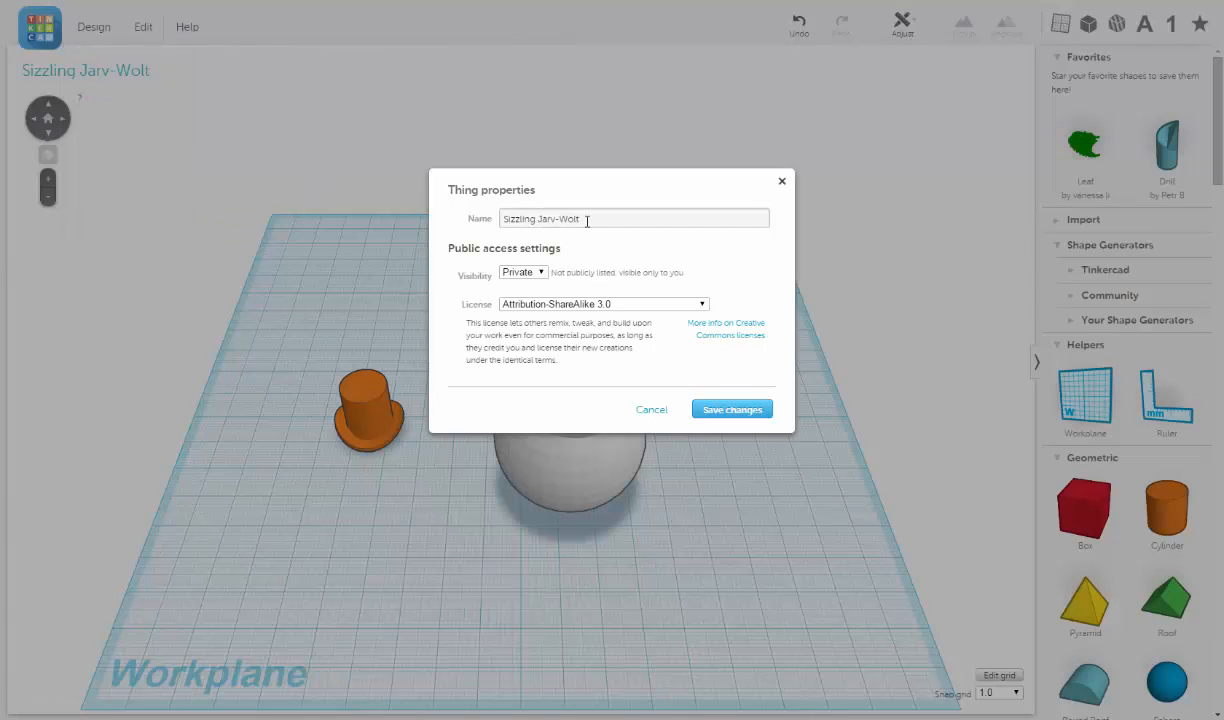
pyautogui.moveTo(574, 215); pyautogui.dragTo(473, 233)
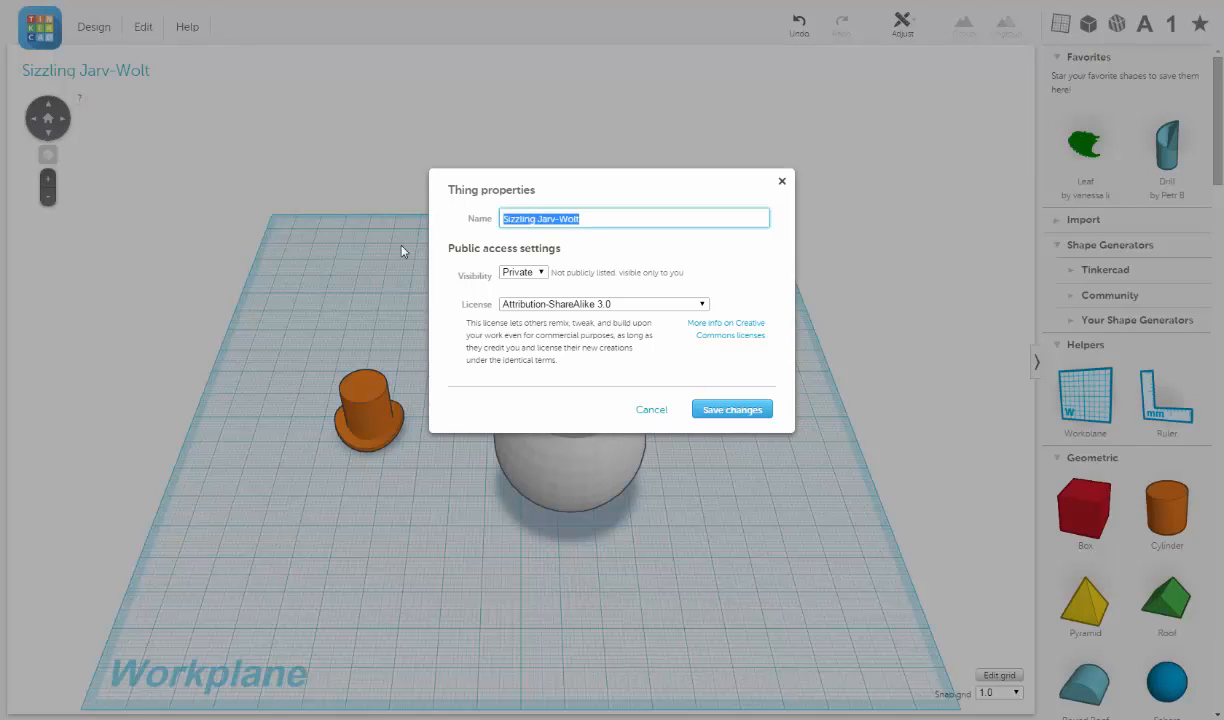
pyautogui.write('Snow')
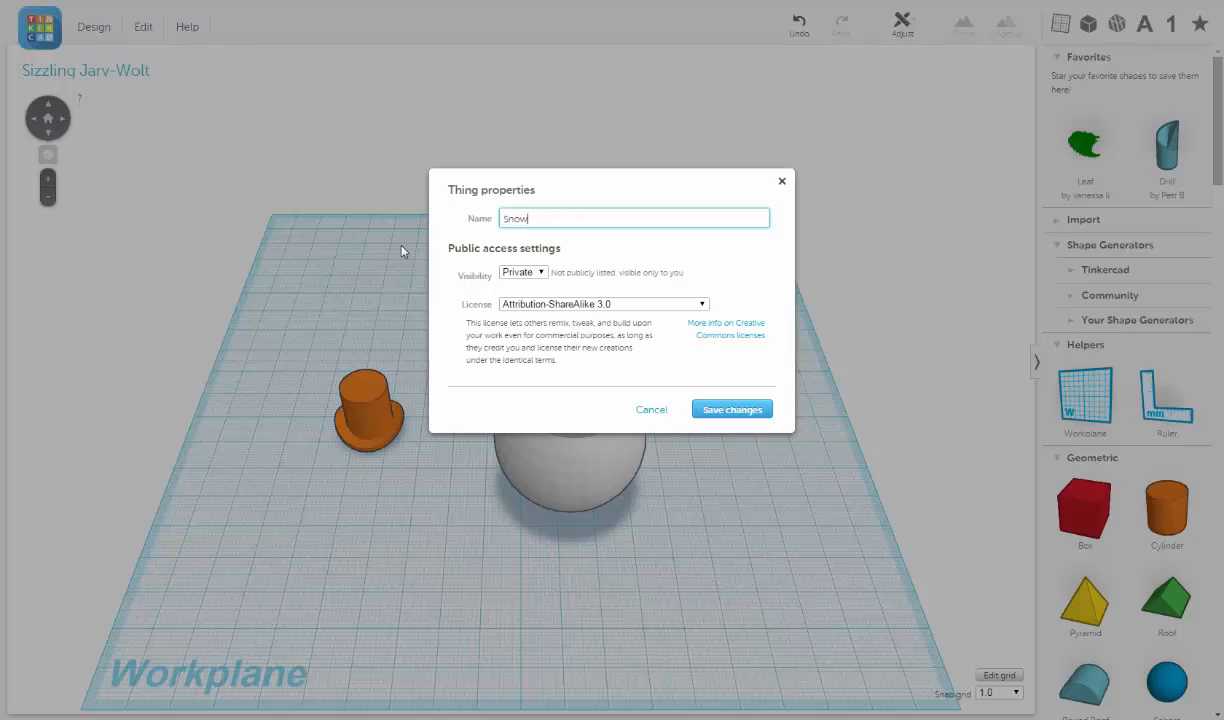
pyautogui.write('Man')
pyautogui.click(754, 410)
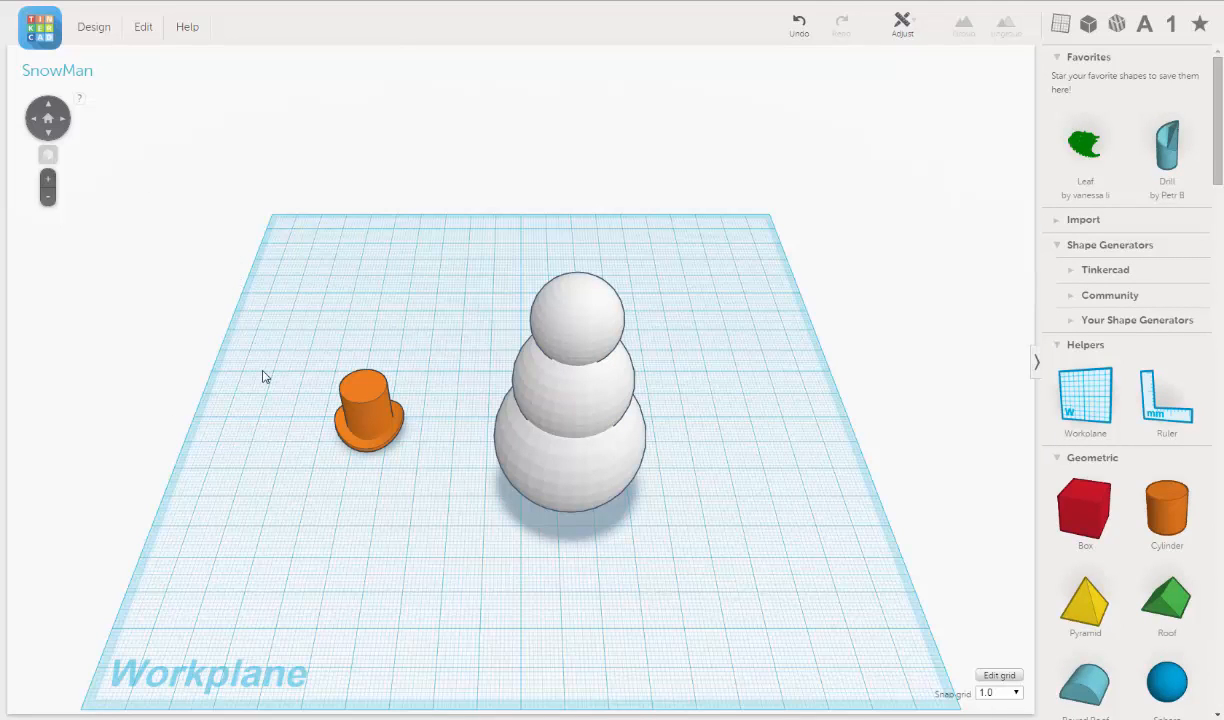
# Step: Examine the orange top hat's crown and curved brim up close from the side and from above
pyautogui.moveTo(326, 484); pyautogui.dragTo(430, 407, button='right')
pyautogui.scroll(5, 410, 403)
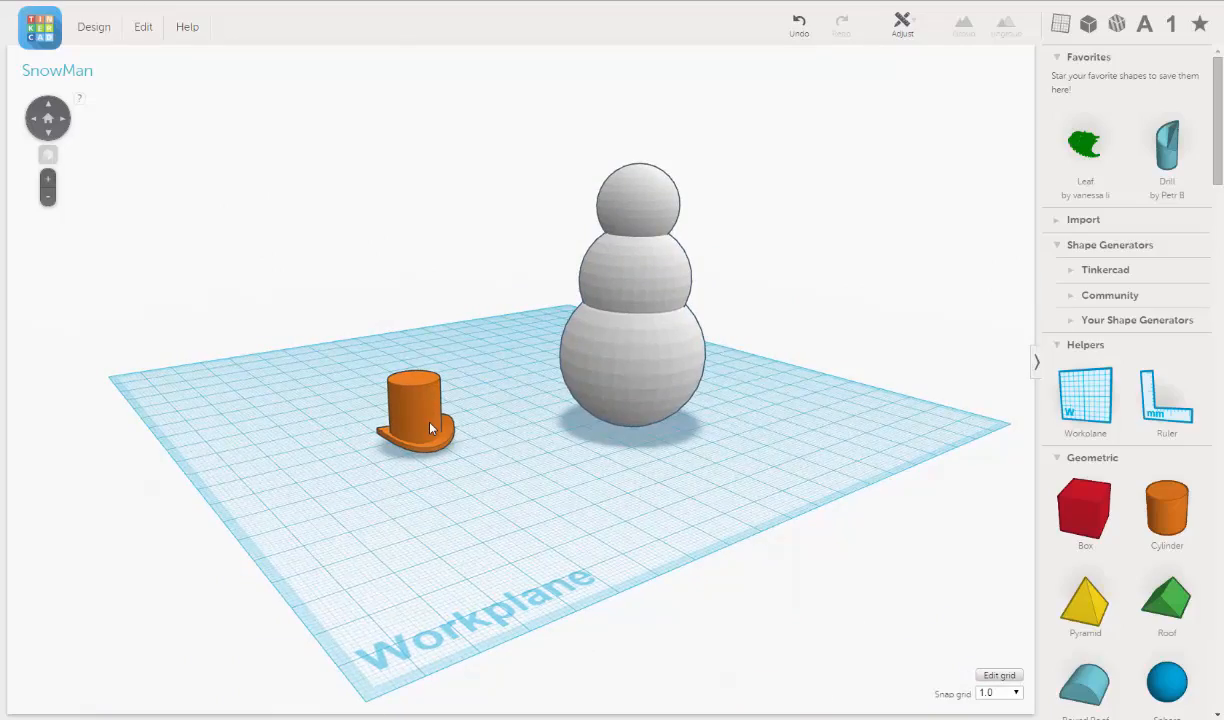
pyautogui.moveTo(502, 398); pyautogui.dragTo(529, 425, button='right')
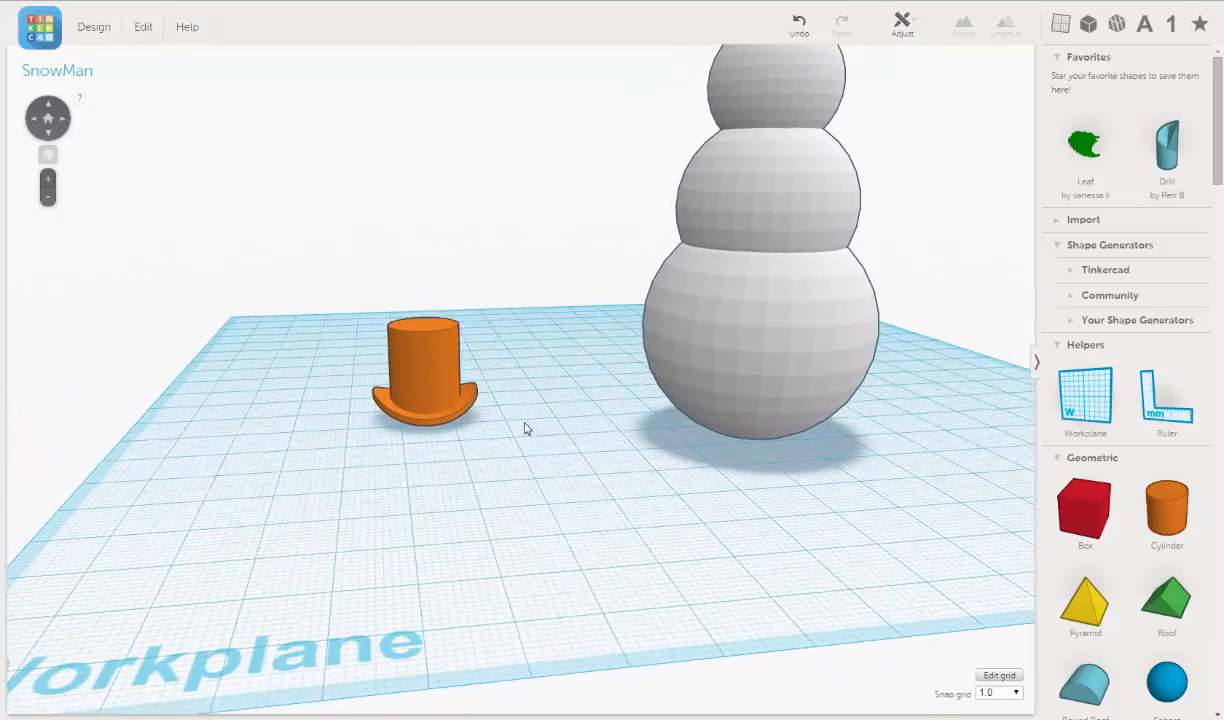
pyautogui.scroll(4, 405, 425)
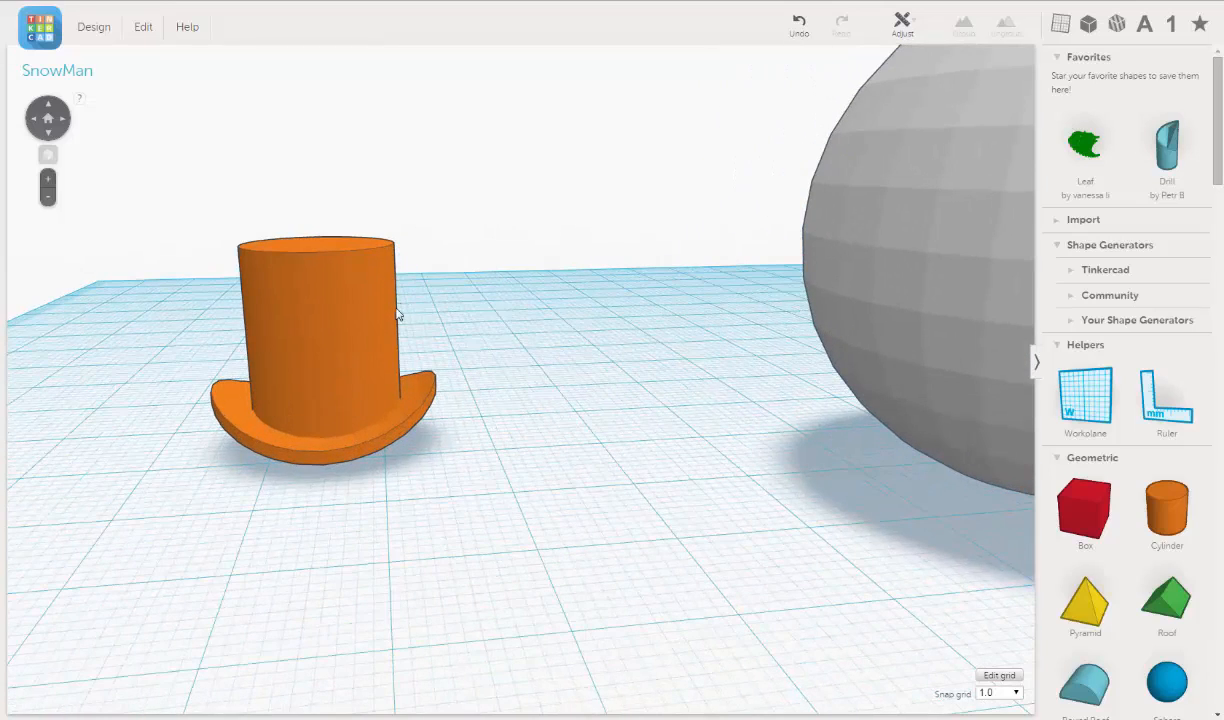
pyautogui.moveTo(396, 362); pyautogui.dragTo(349, 269, button='right')
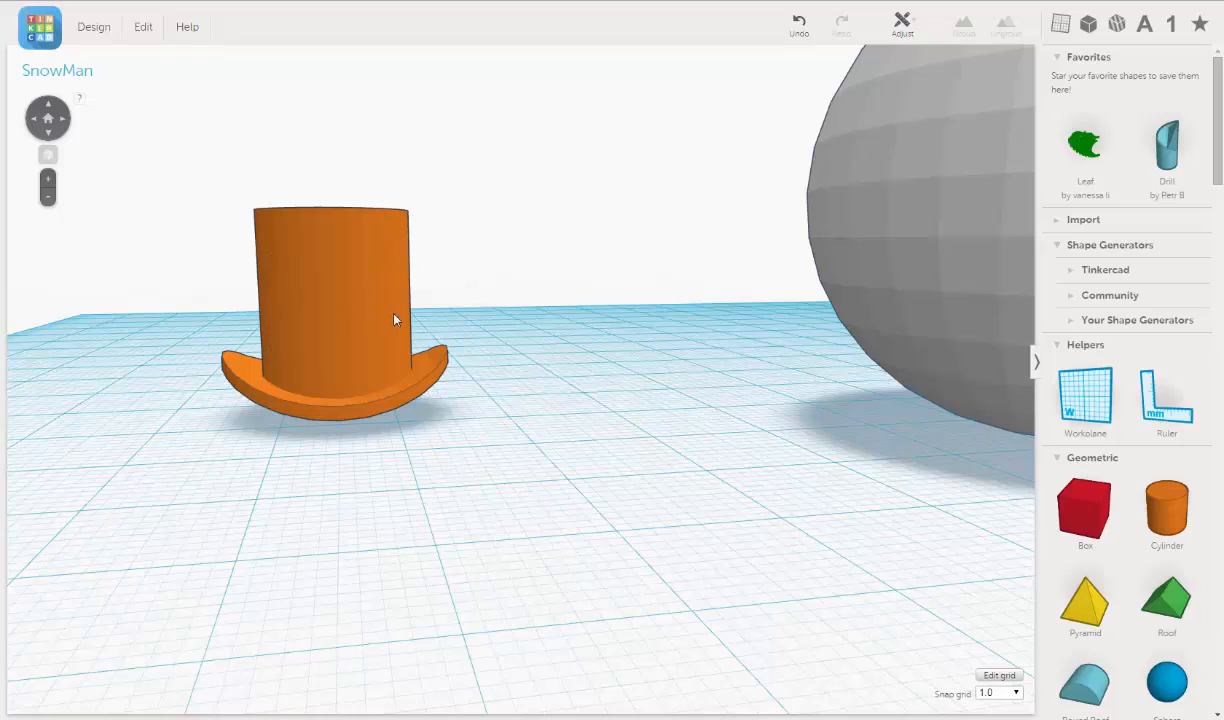
pyautogui.scroll(-5, 484, 325)
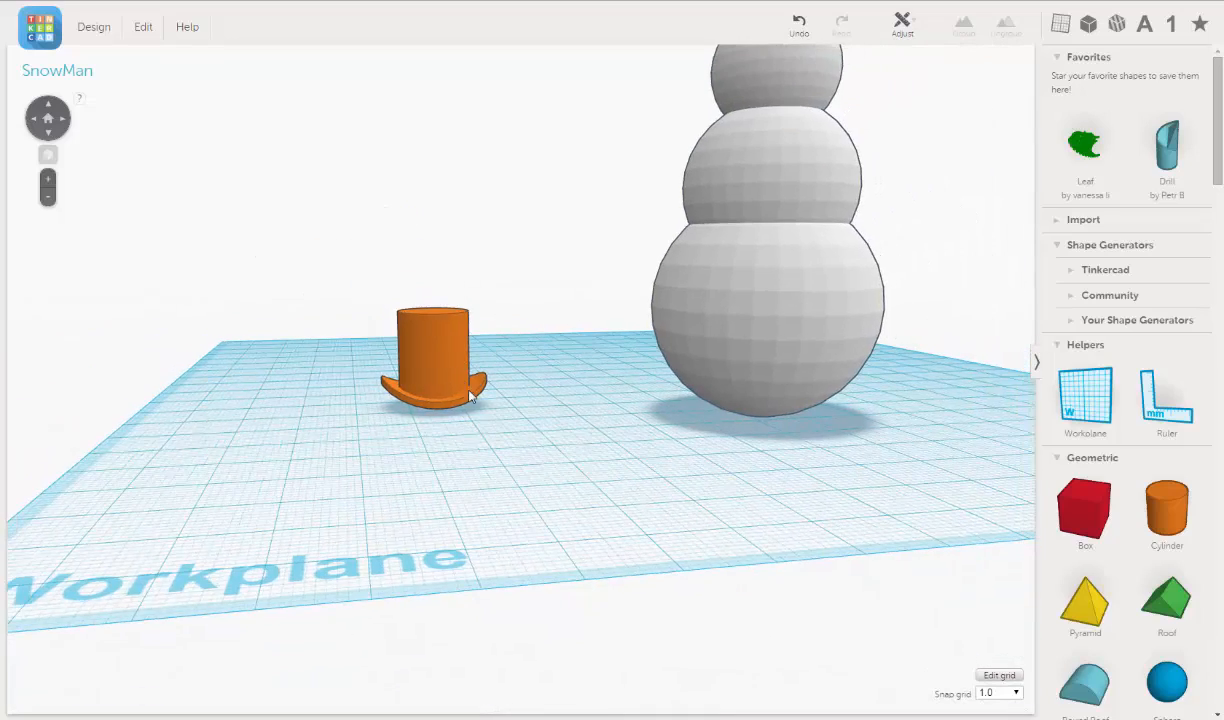
pyautogui.moveTo(474, 372); pyautogui.dragTo(492, 456, button='right')
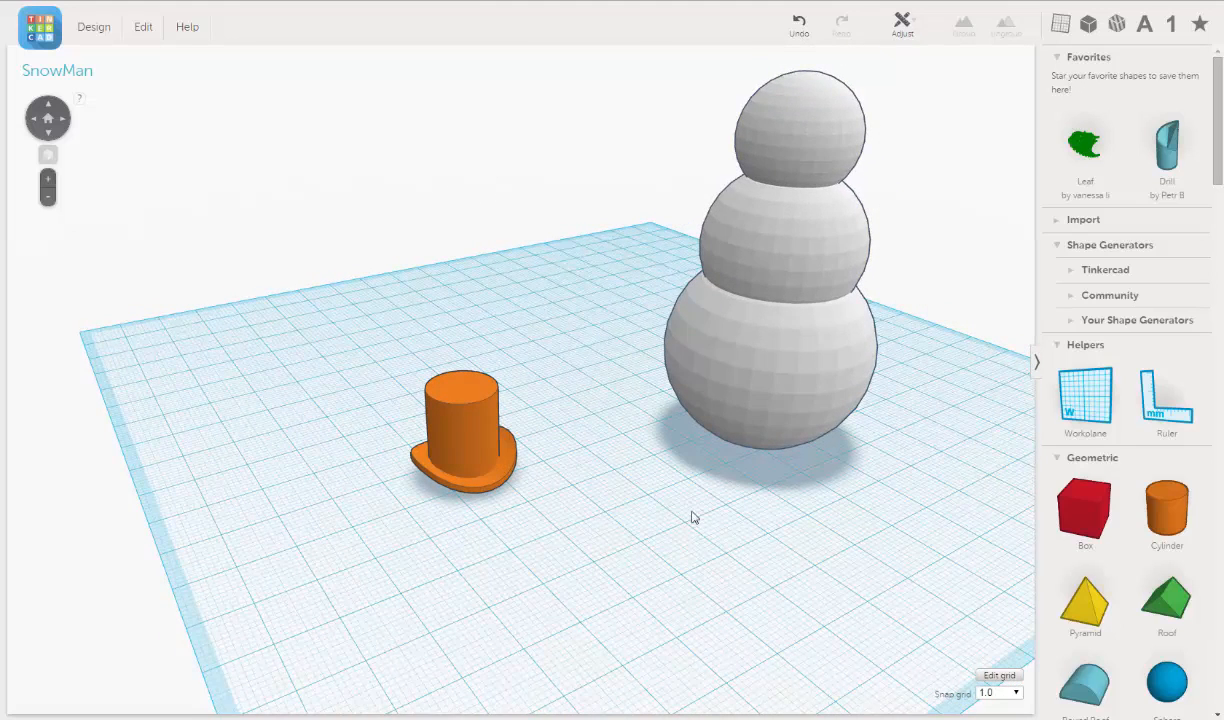
# Step: Add the community shape generator Bowl With A Hole to the workplane in front of the orange hat
pyautogui.click(1072, 300)
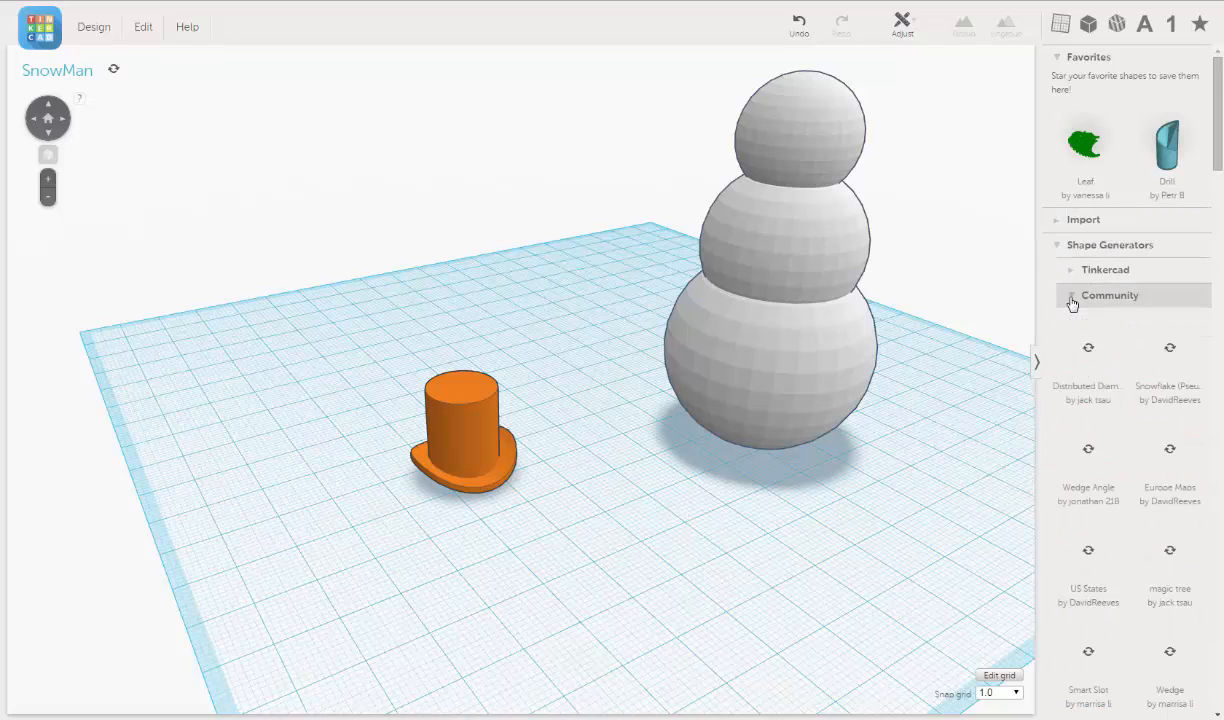
pyautogui.scroll(-1, 1143, 420)
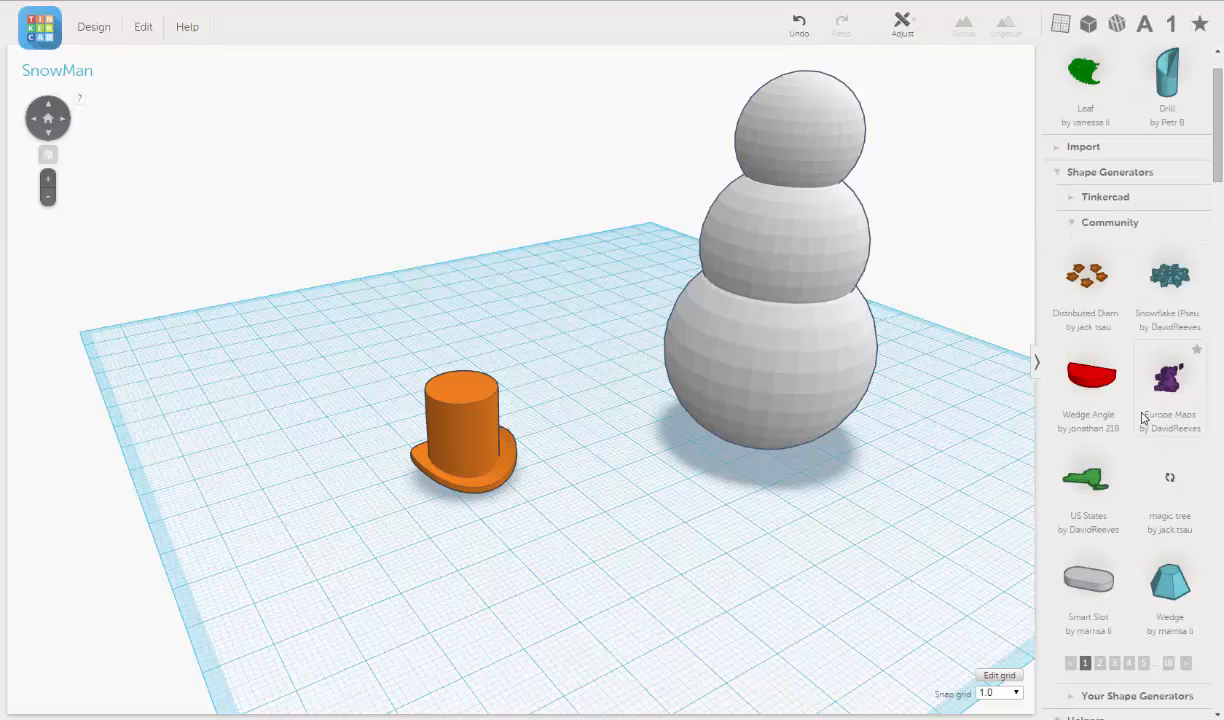
pyautogui.scroll(-1, 1130, 530)
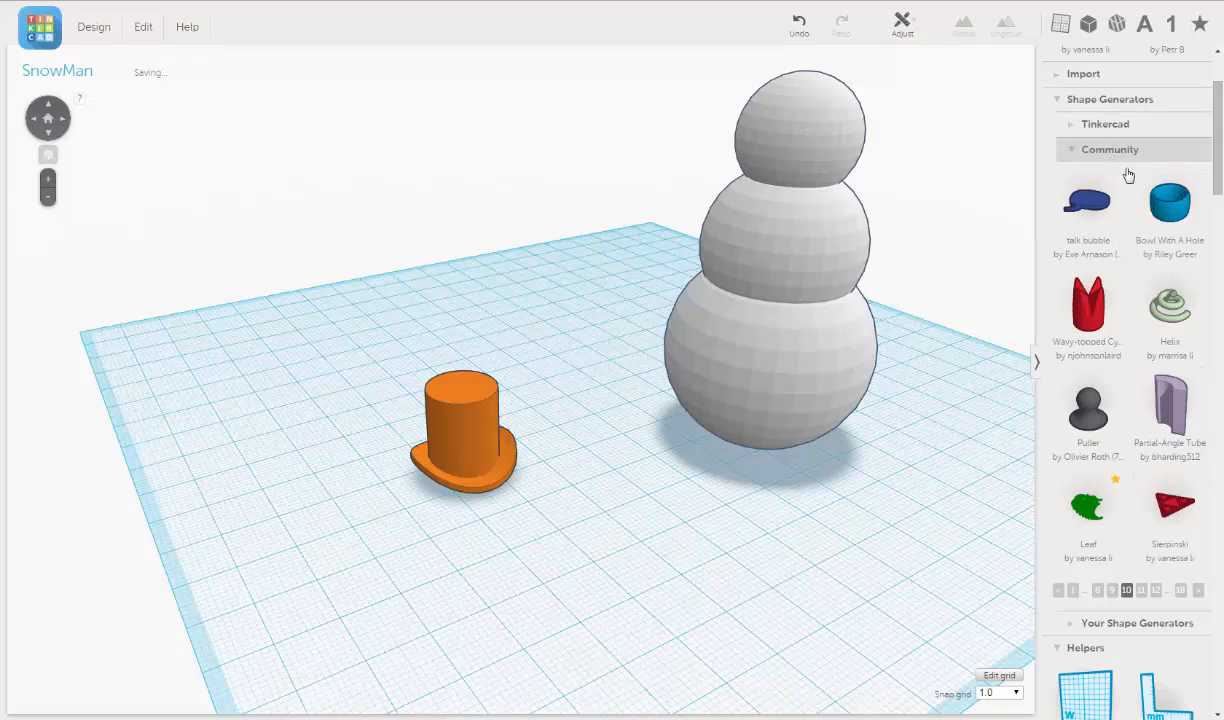
pyautogui.moveTo(1182, 208); pyautogui.dragTo(543, 577)
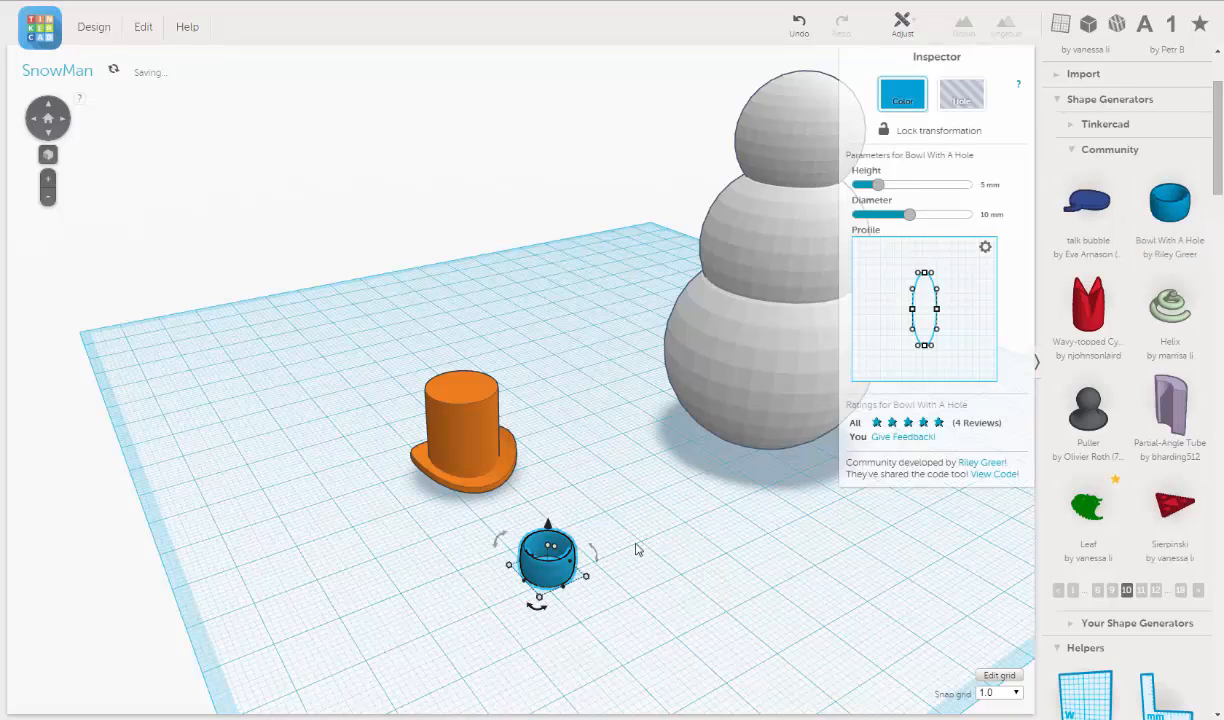
pyautogui.moveTo(639, 549); pyautogui.dragTo(648, 569, button='right')
pyautogui.moveTo(649, 569); pyautogui.dragTo(656, 447, button='middle')
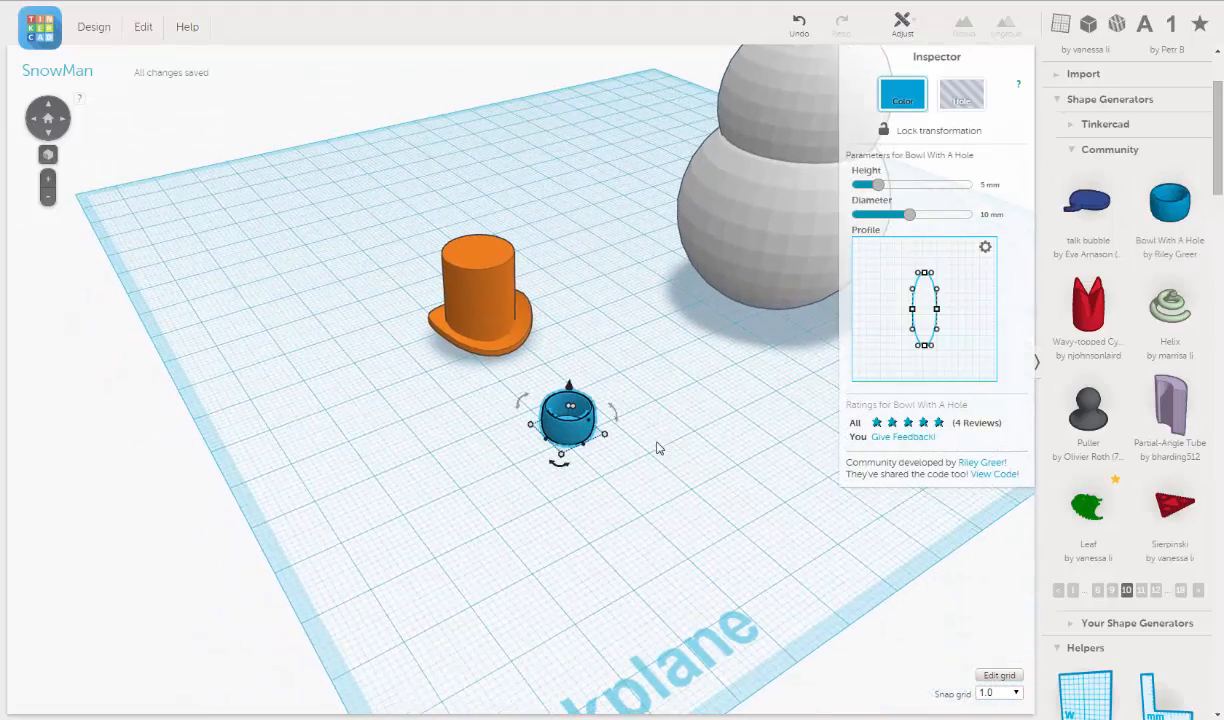
pyautogui.moveTo(650, 447)
pyautogui.mouseDown(button='right')
pyautogui.moveTo(658, 493)
pyautogui.moveTo(661, 445)
pyautogui.moveTo(632, 442)
pyautogui.mouseUp(button='right')
pyautogui.scroll(5, 658, 443)
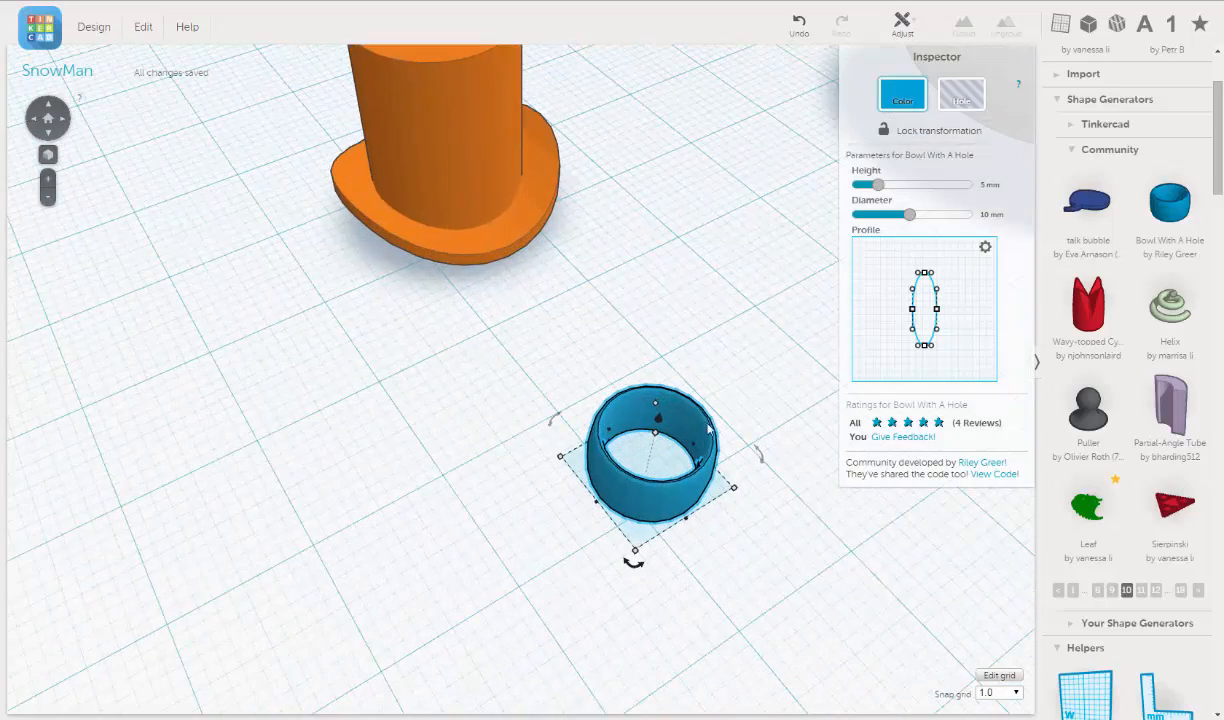
pyautogui.scroll(-5, 706, 413)
pyautogui.click(566, 366)
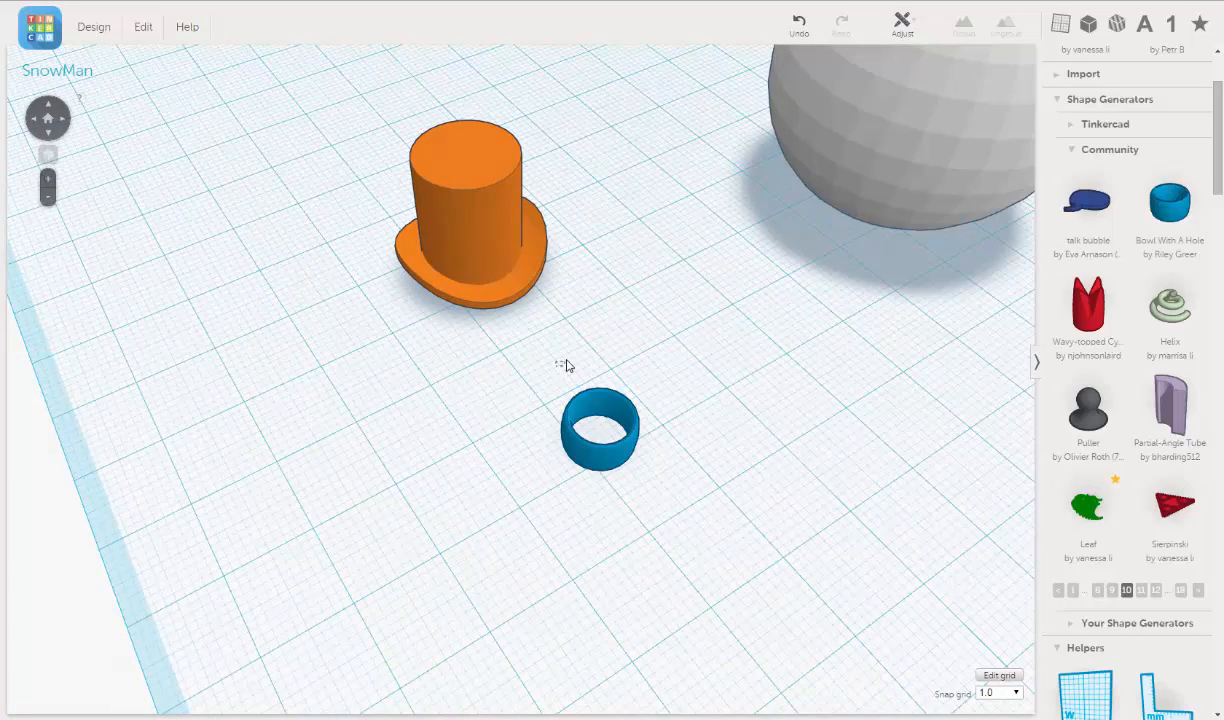
# Step: Move the blue bowl ring around the hat's crown above the brim and set its diameter to 18.78 mm
pyautogui.click(478, 188)
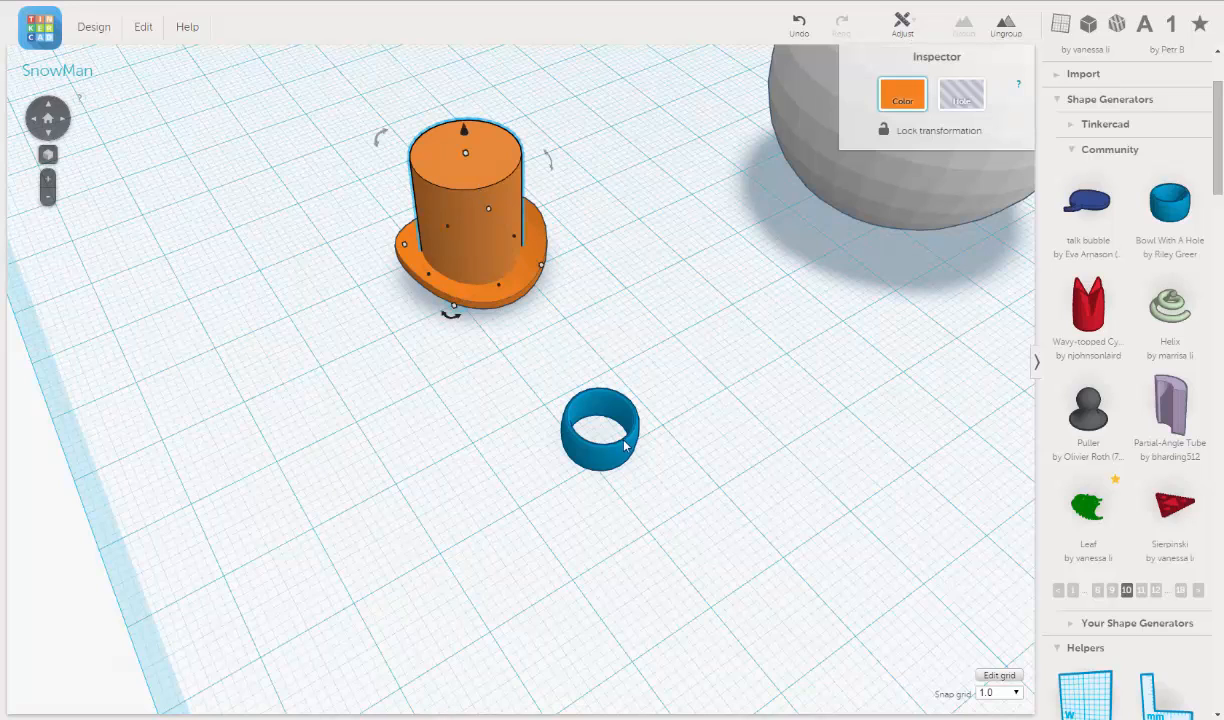
pyautogui.moveTo(625, 445); pyautogui.dragTo(568, 96)
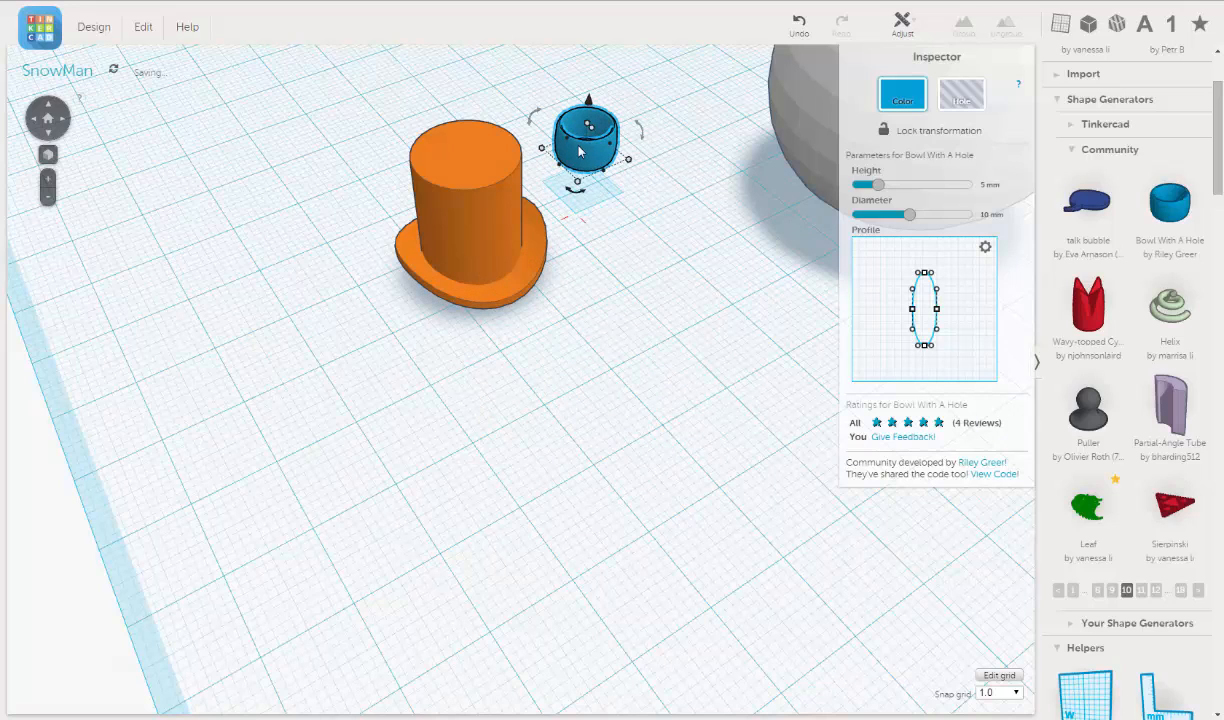
pyautogui.moveTo(580, 150); pyautogui.dragTo(449, 224)
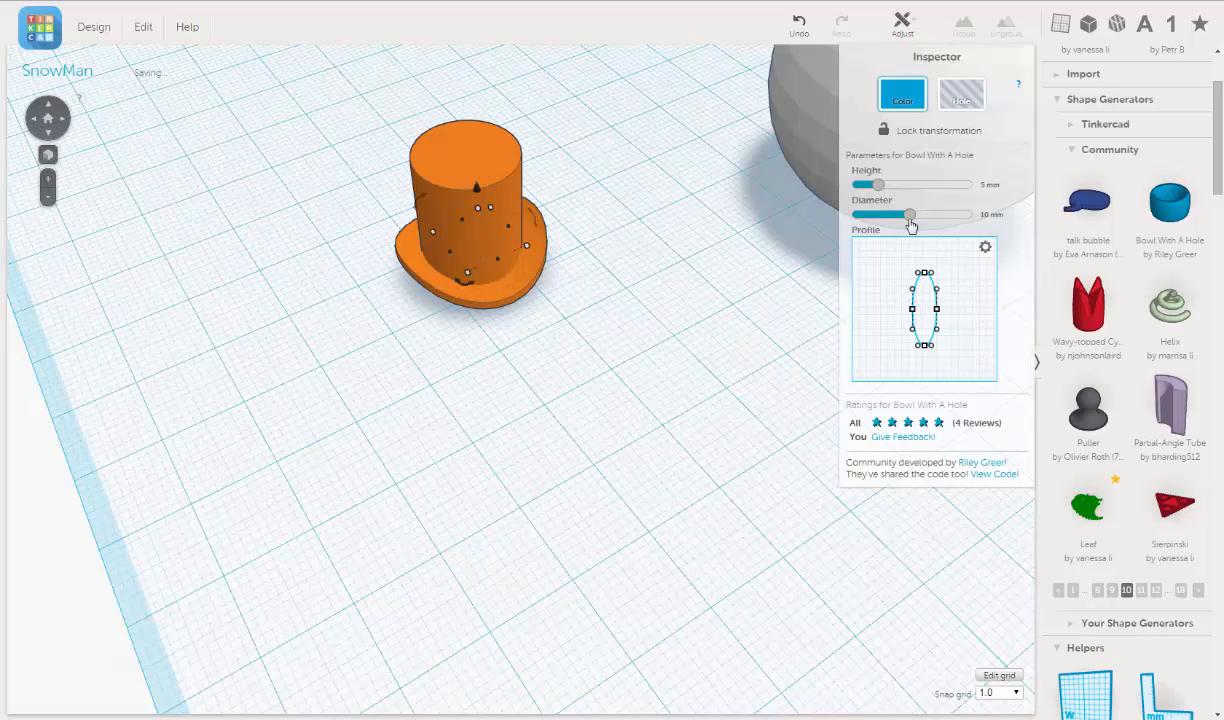
pyautogui.moveTo(909, 216); pyautogui.dragTo(967, 266)
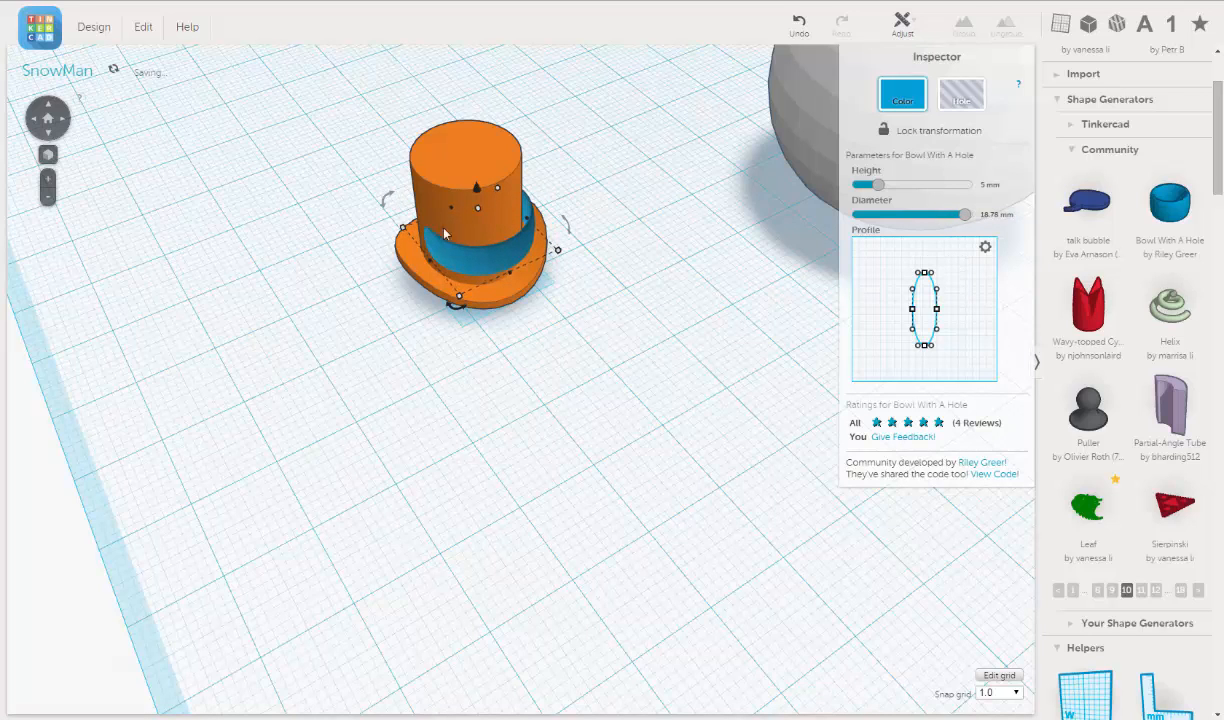
pyautogui.click(544, 138)
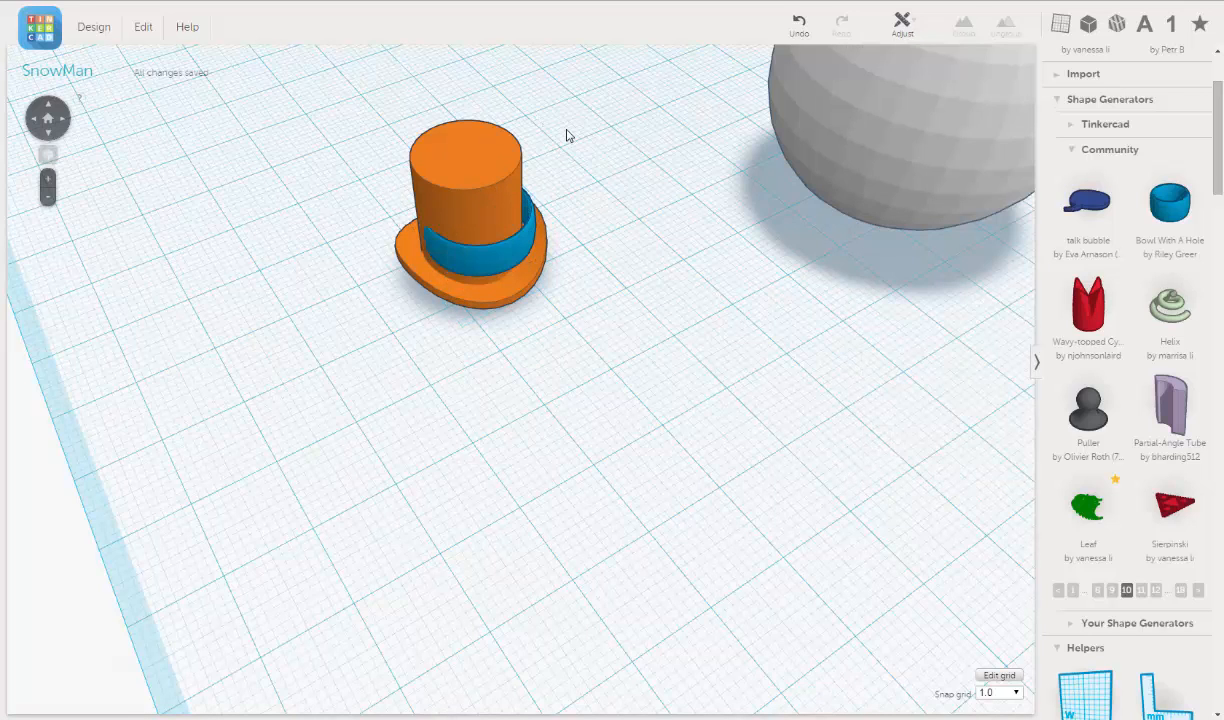
# Step: Align the blue band and the orange hat to their common centre along both horizontal directions
pyautogui.moveTo(544, 140); pyautogui.dragTo(410, 158, button='right')
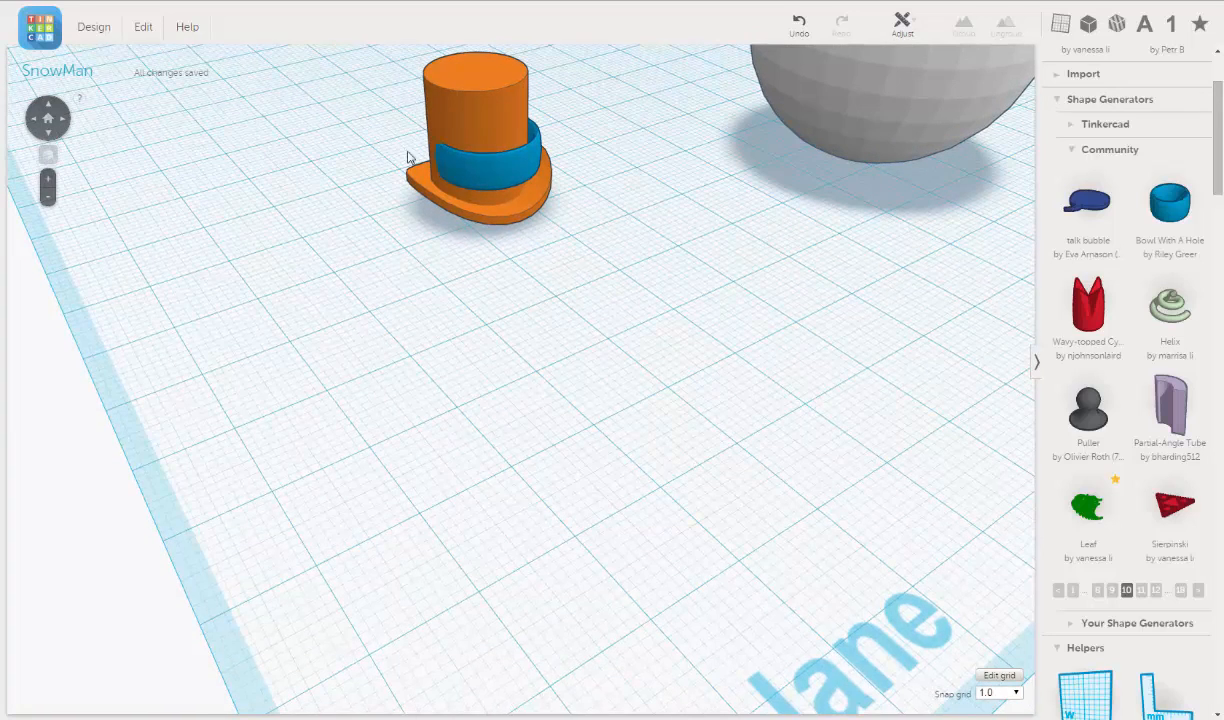
pyautogui.moveTo(363, 117); pyautogui.dragTo(575, 260)
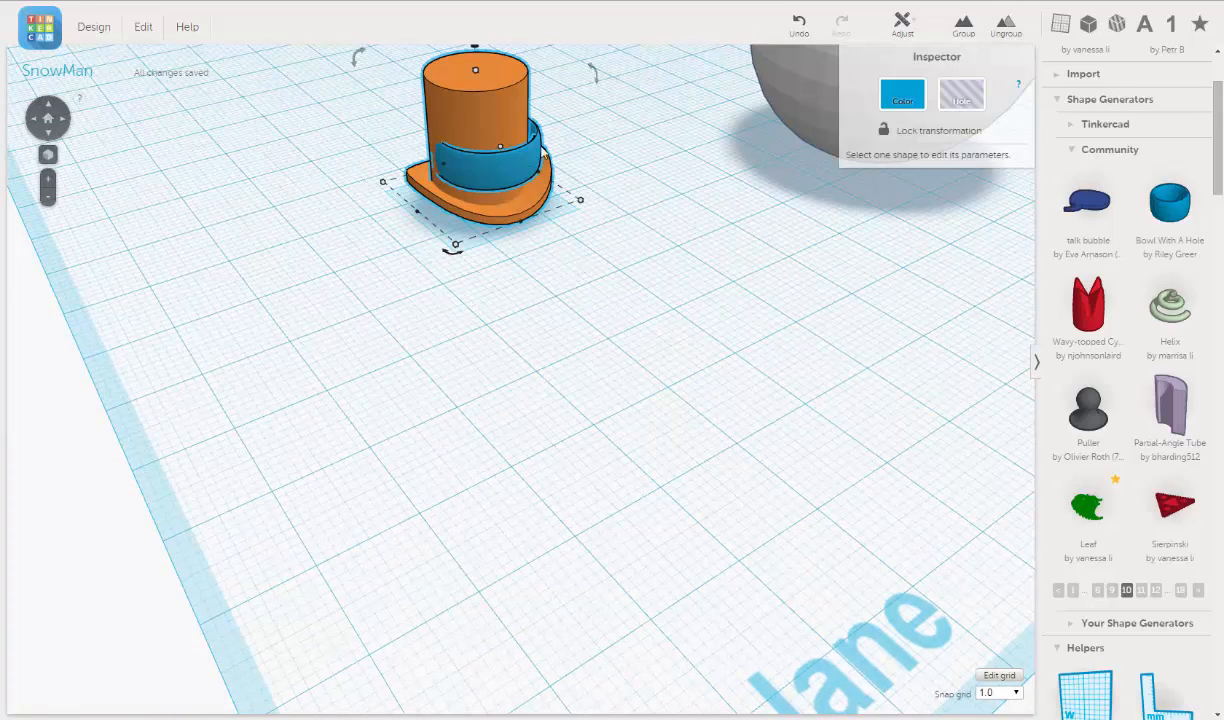
pyautogui.click(904, 28)
pyautogui.click(906, 52)
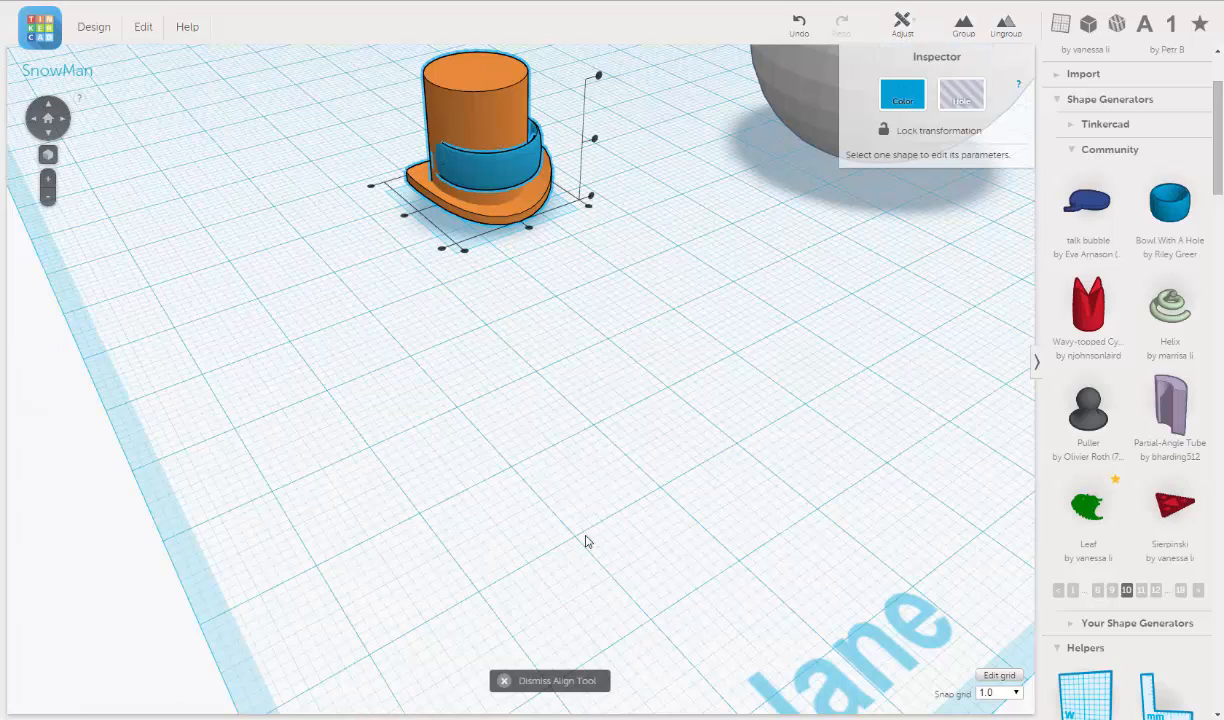
pyautogui.click(405, 216)
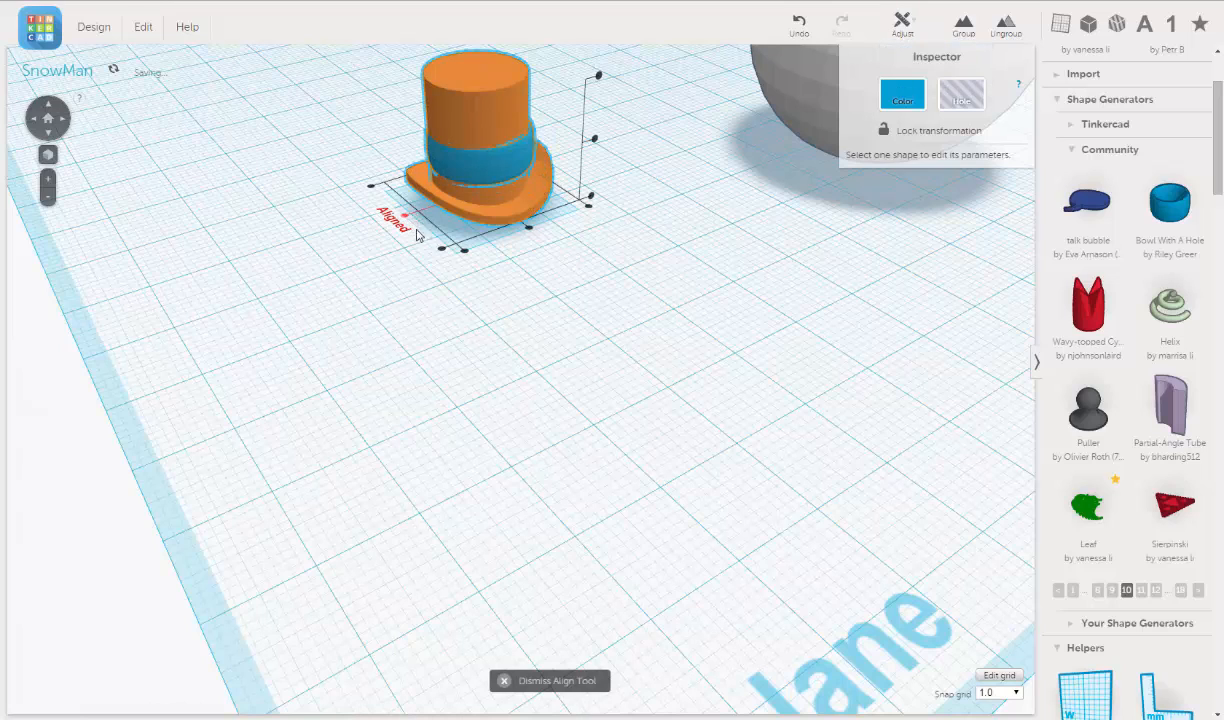
pyautogui.click(529, 230)
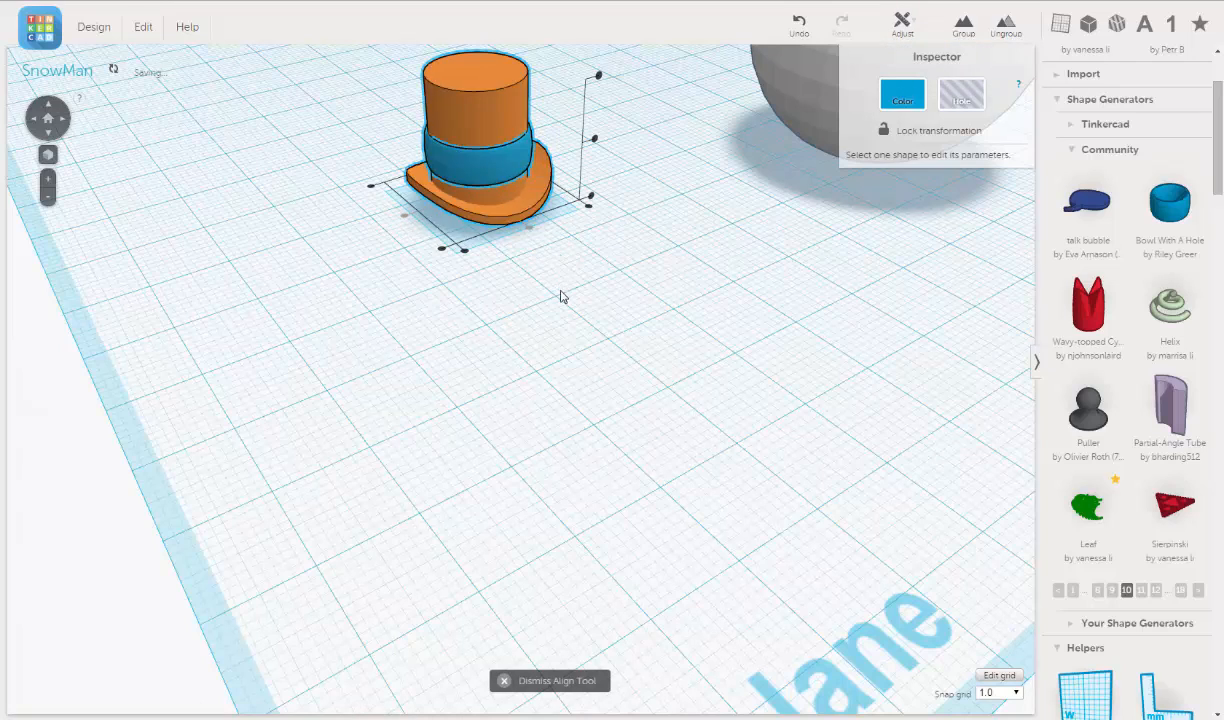
# Step: Set the blue hat band's height to 14.96 mm and its diameter to 17.63 mm
pyautogui.moveTo(564, 279); pyautogui.dragTo(568, 317, button='right')
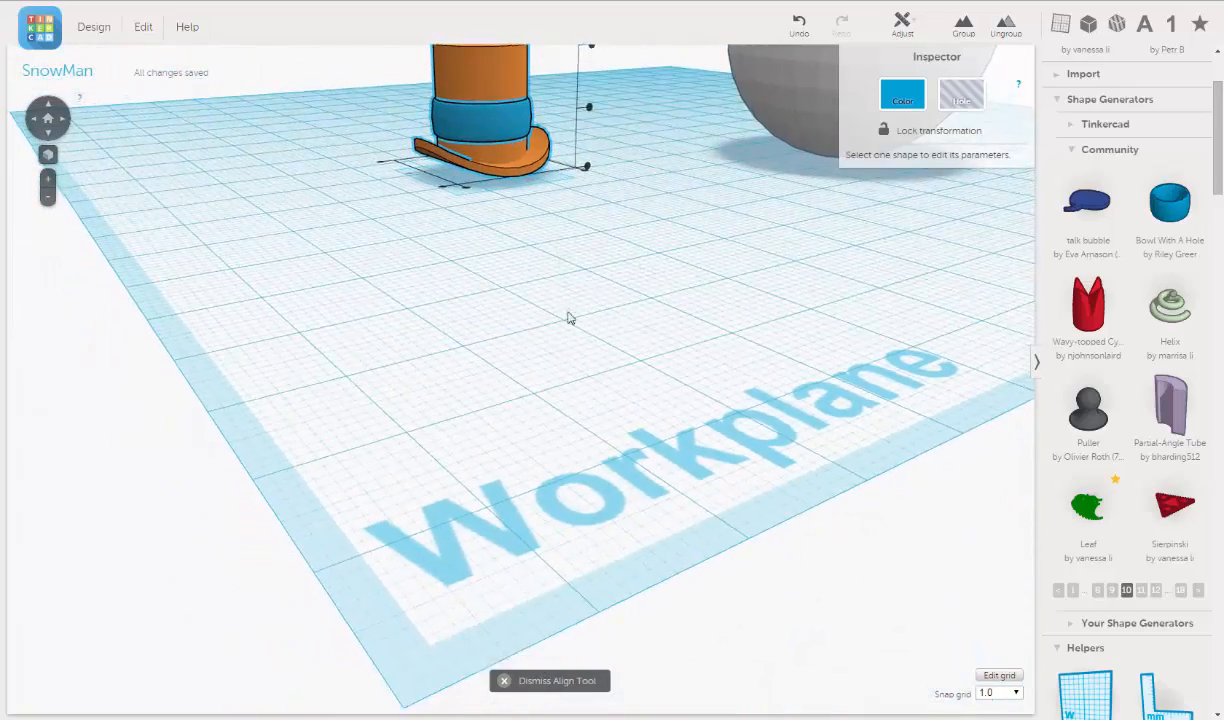
pyautogui.moveTo(568, 317); pyautogui.dragTo(549, 371, button='middle')
pyautogui.moveTo(549, 376); pyautogui.dragTo(535, 275, button='right')
pyautogui.scroll(3, 503, 309)
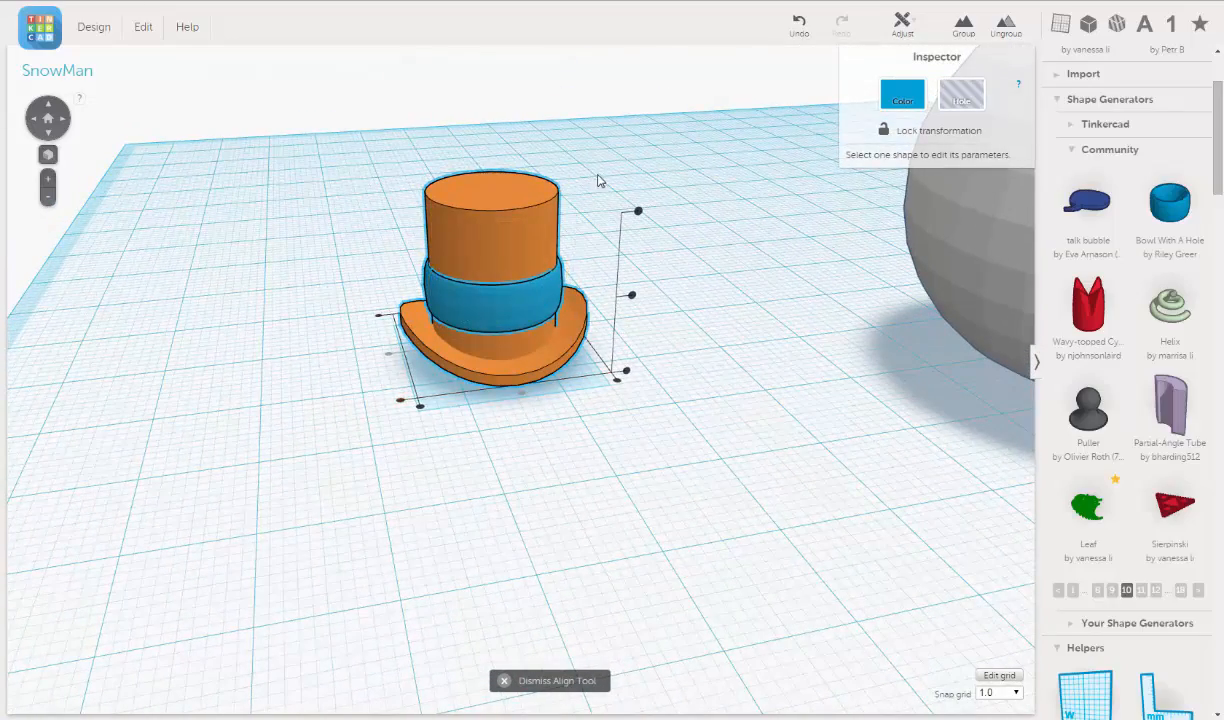
pyautogui.click(576, 174)
pyautogui.click(536, 291)
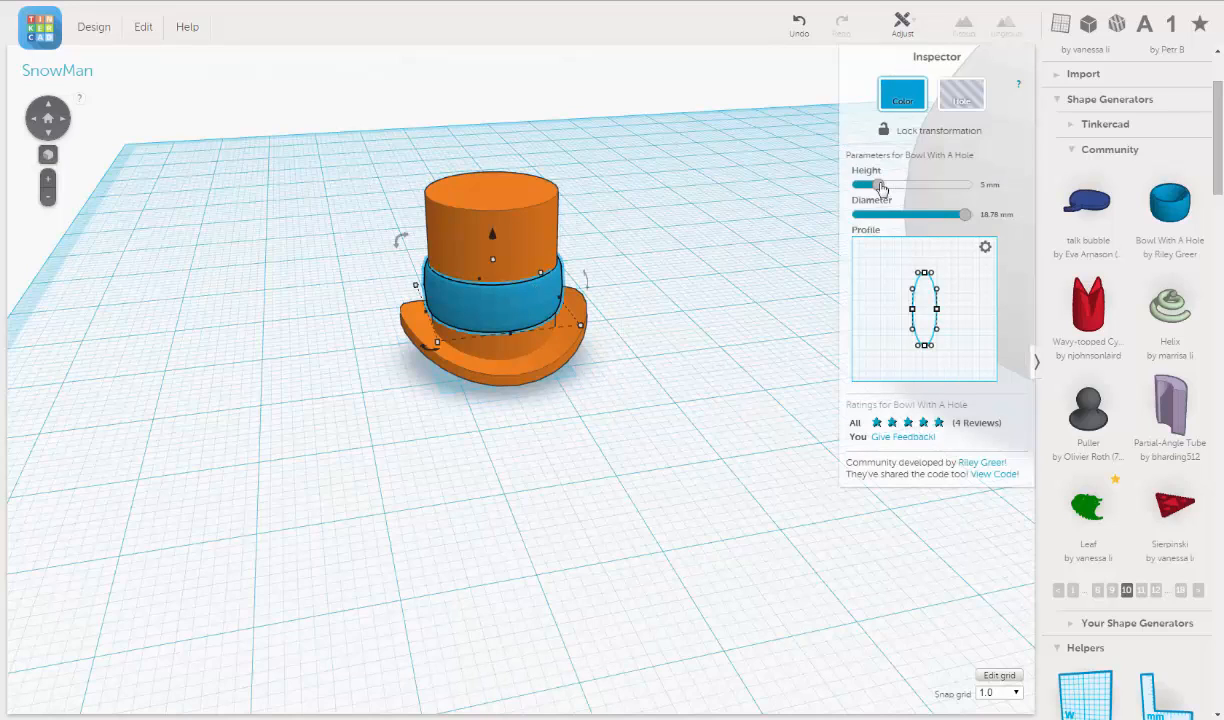
pyautogui.moveTo(881, 189); pyautogui.dragTo(921, 190)
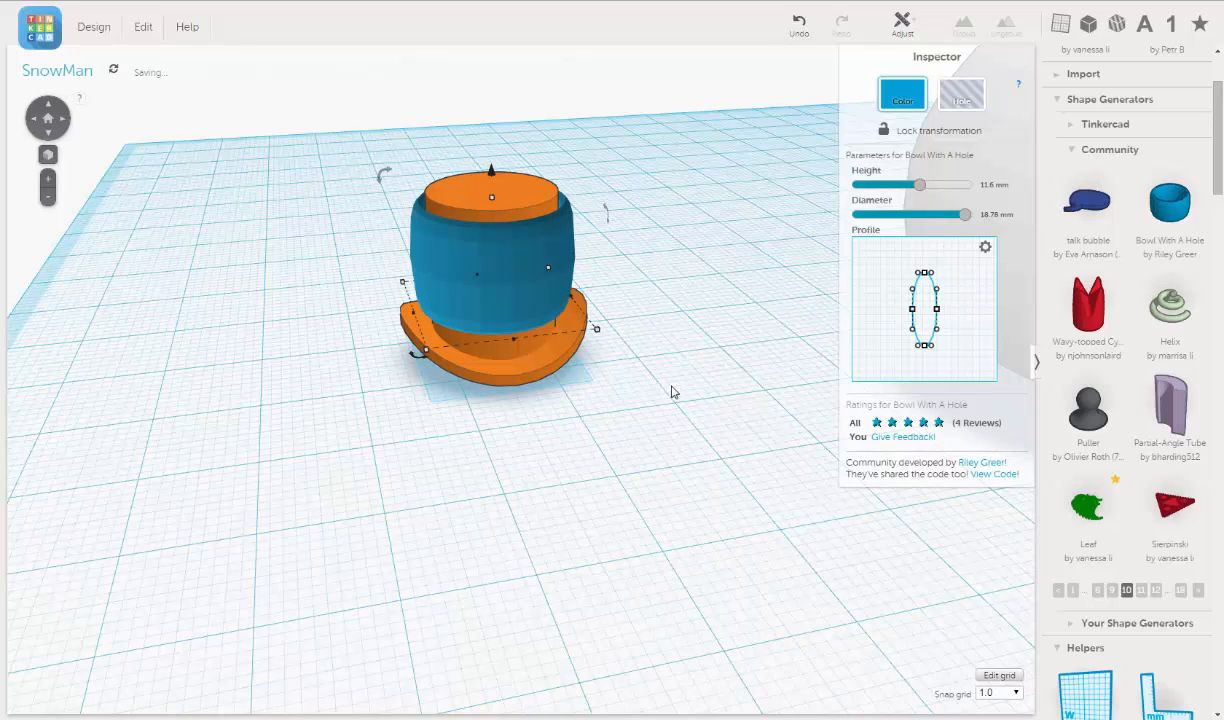
pyautogui.moveTo(672, 392)
pyautogui.mouseDown(button='right')
pyautogui.moveTo(637, 336)
pyautogui.moveTo(665, 385)
pyautogui.mouseUp(button='right')
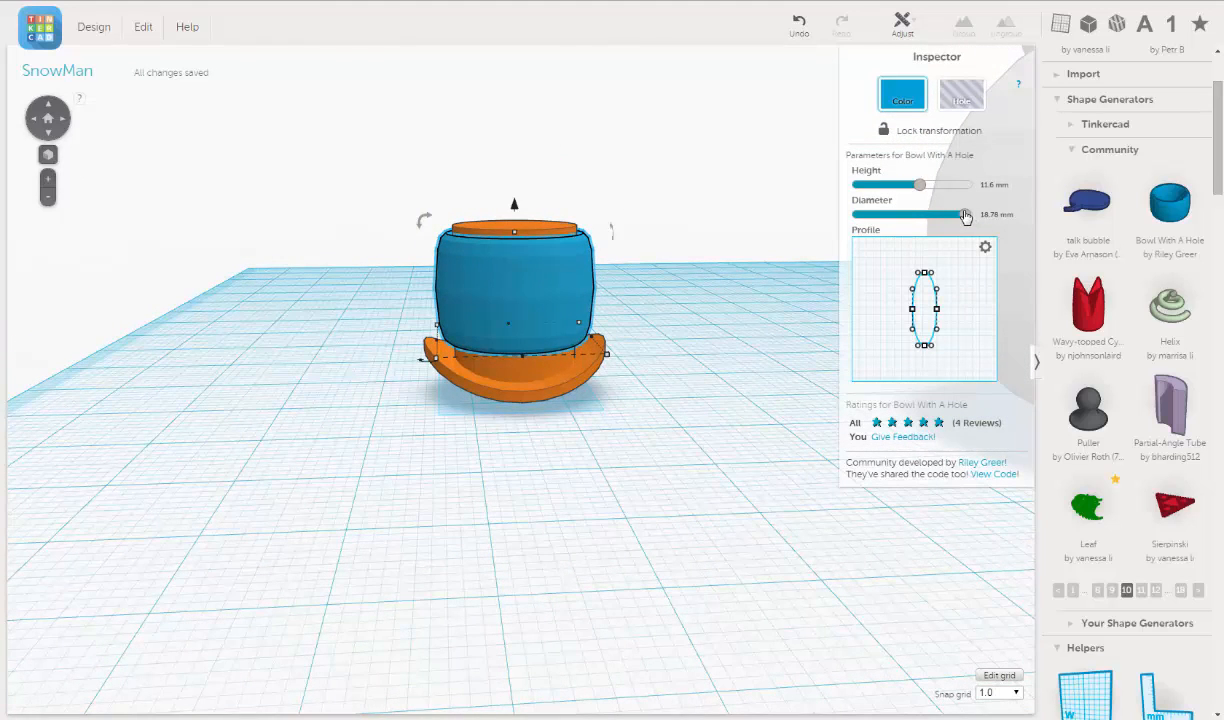
pyautogui.moveTo(965, 216); pyautogui.dragTo(941, 185)
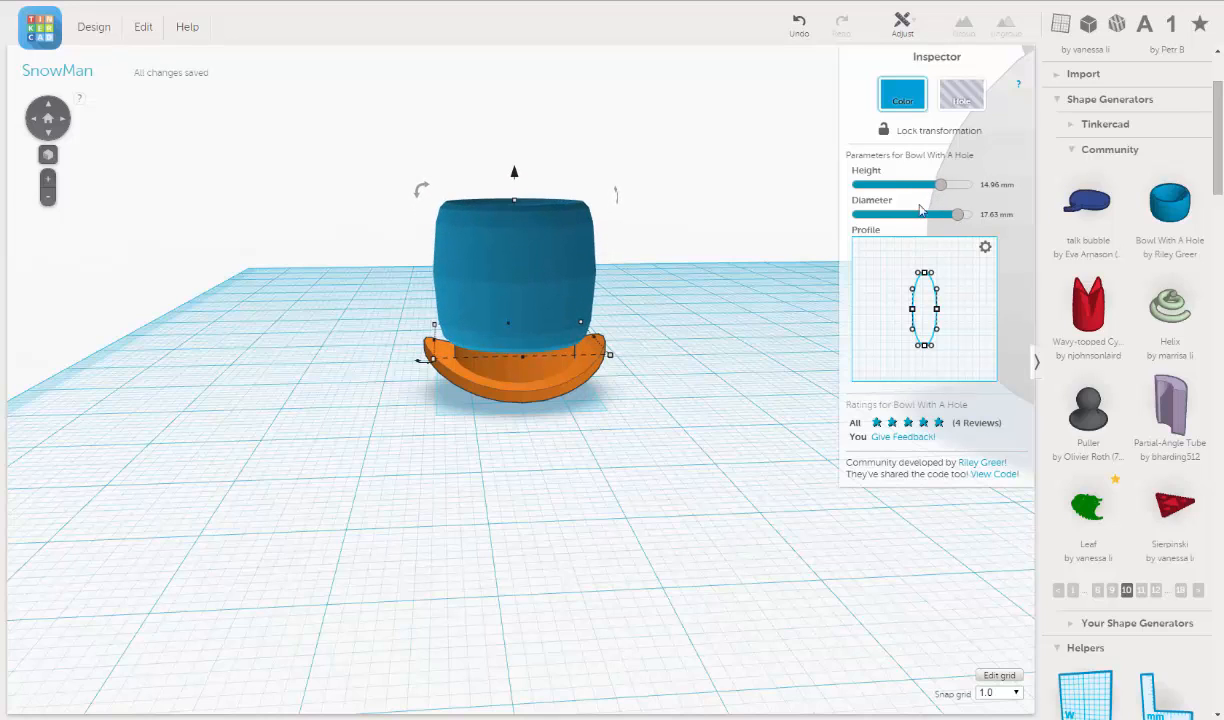
# Step: Lower the blue band around the crown towards the hat's brim and set the band's height to 15.77 mm
pyautogui.moveTo(517, 183)
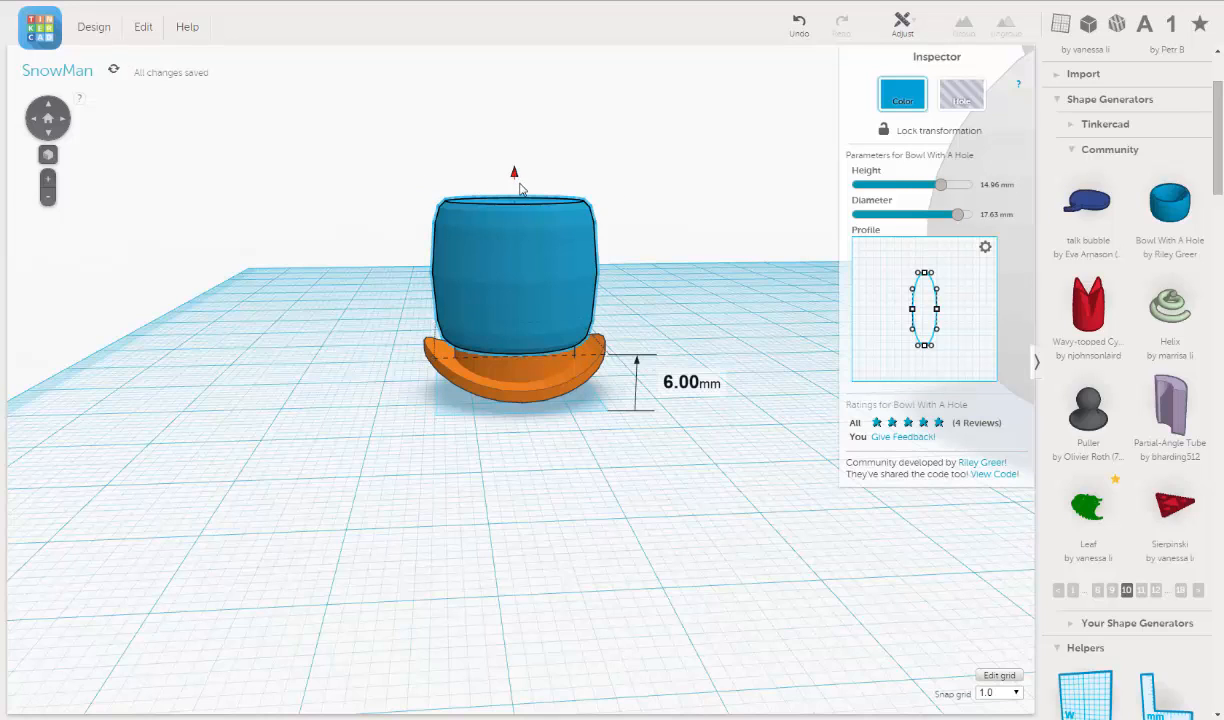
pyautogui.moveTo(519, 184); pyautogui.dragTo(522, 210)
pyautogui.scroll(4, 504, 271)
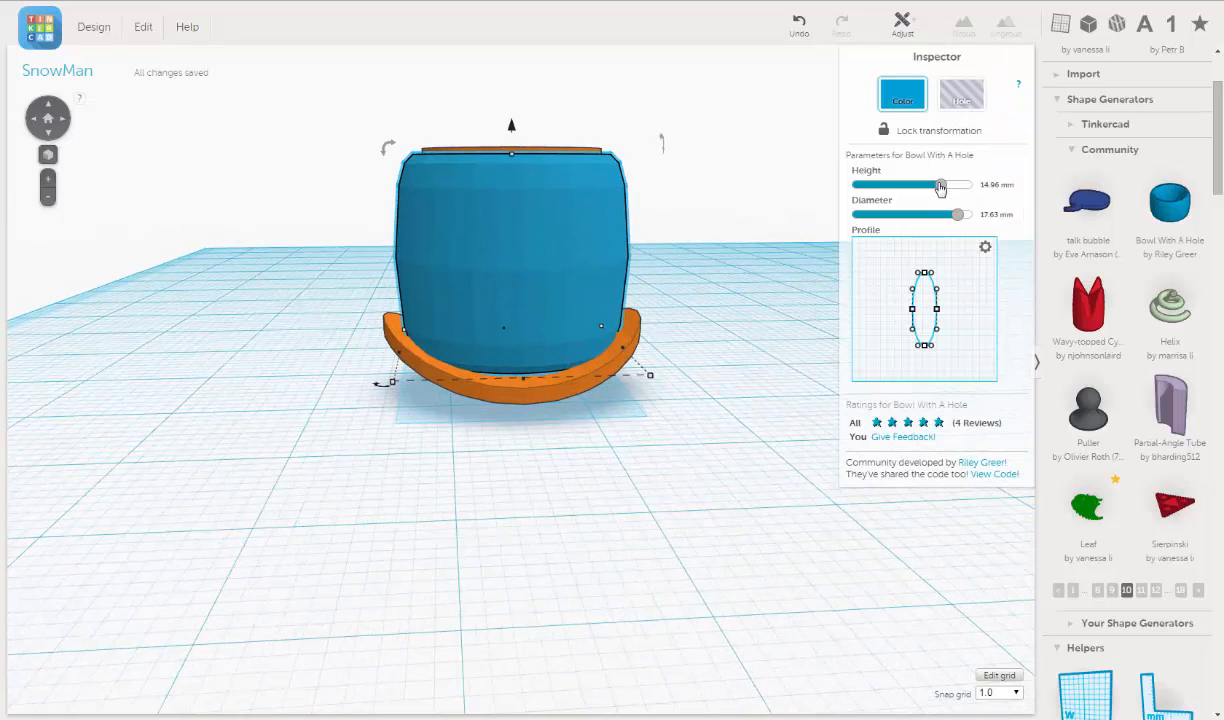
pyautogui.moveTo(940, 188); pyautogui.dragTo(941, 191)
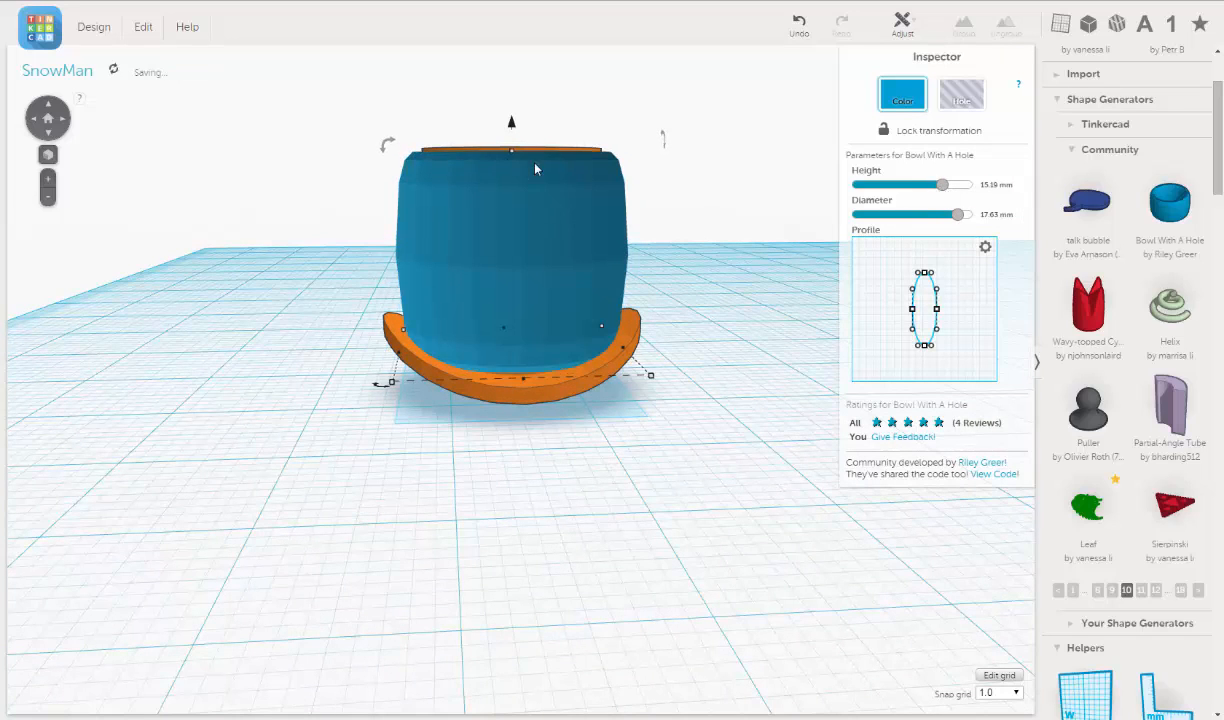
pyautogui.moveTo(943, 186); pyautogui.dragTo(946, 186)
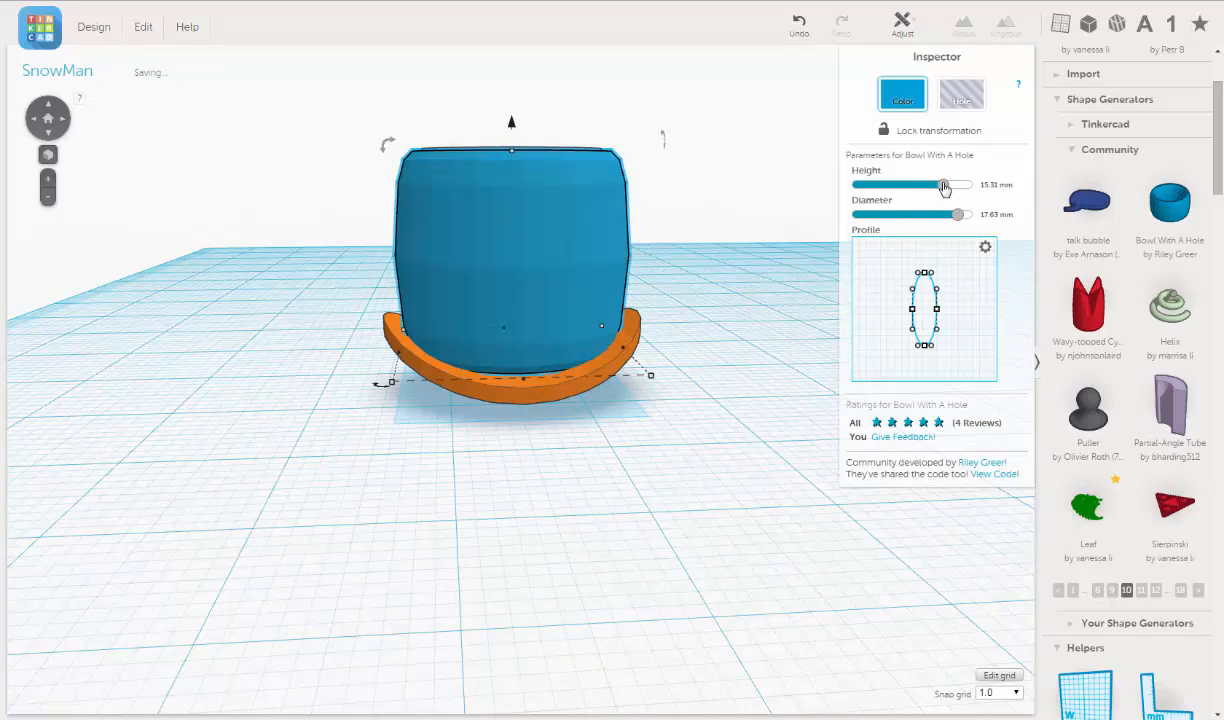
pyautogui.moveTo(718, 177); pyautogui.dragTo(713, 193, button='right')
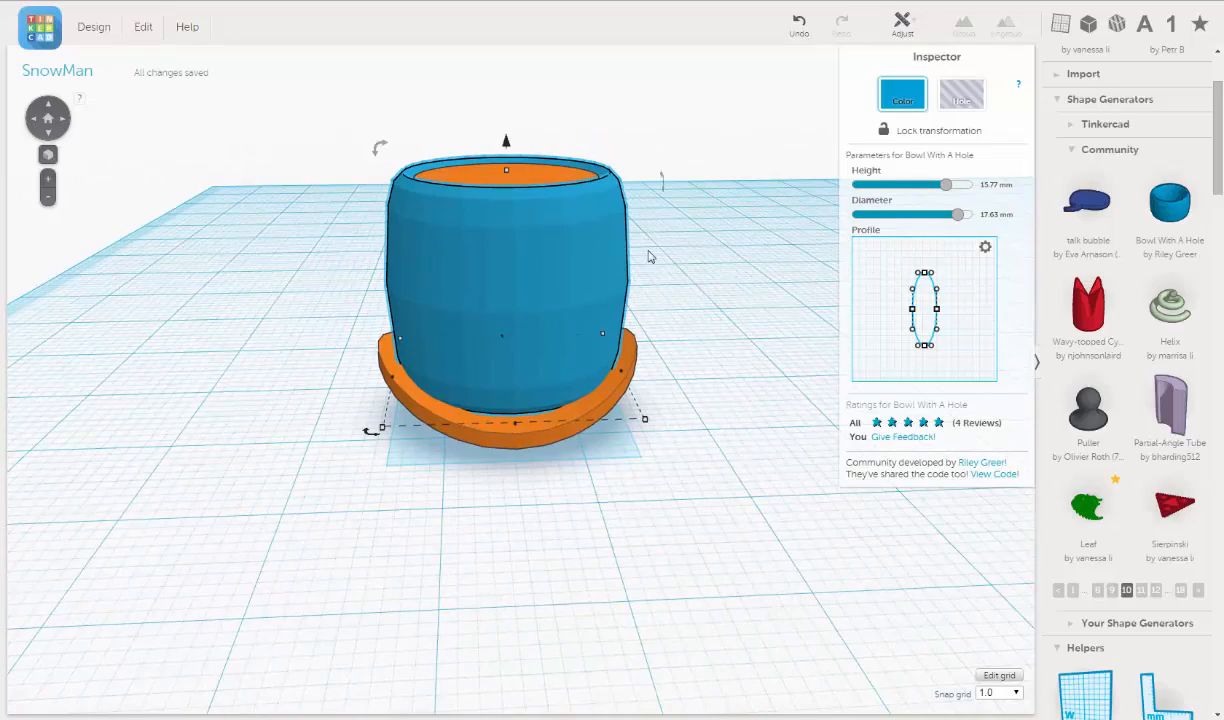
pyautogui.moveTo(648, 250); pyautogui.dragTo(678, 320, button='right')
pyautogui.moveTo(678, 325); pyautogui.dragTo(656, 269, button='middle')
pyautogui.moveTo(656, 269); pyautogui.dragTo(656, 158, button='right')
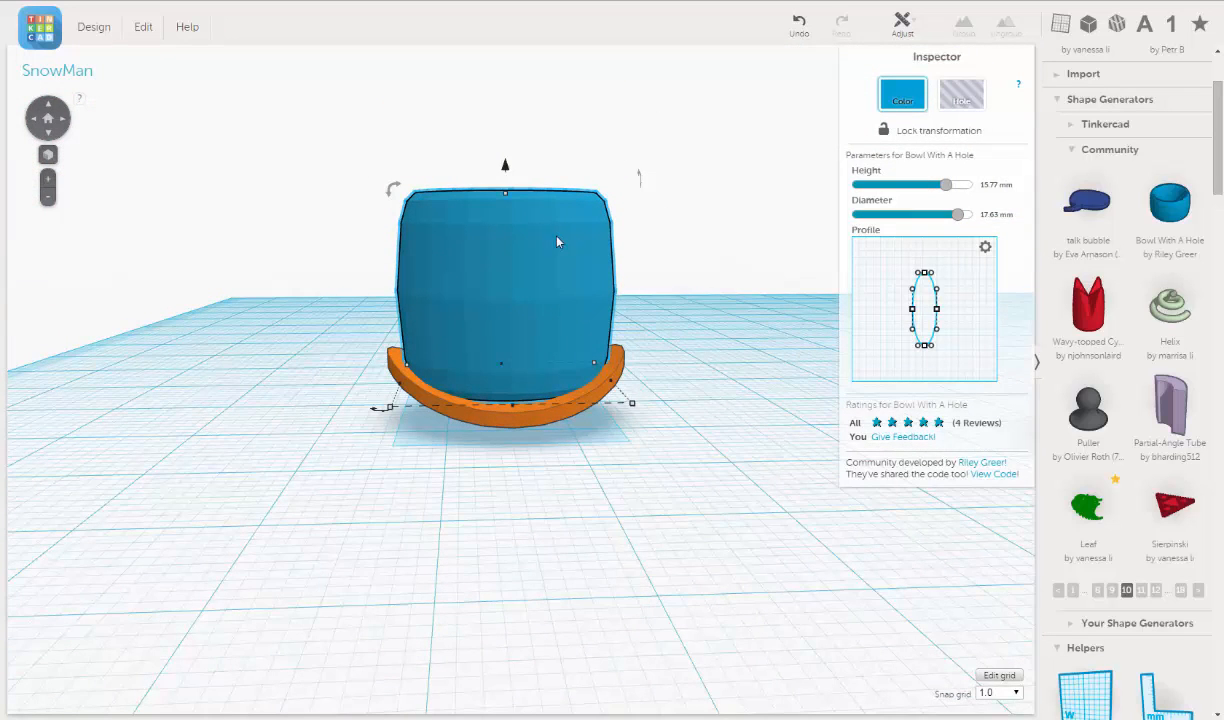
# Step: Turn the blue band around the hat's crown into a hole
pyautogui.click(960, 96)
pyautogui.scroll(3, 661, 236)
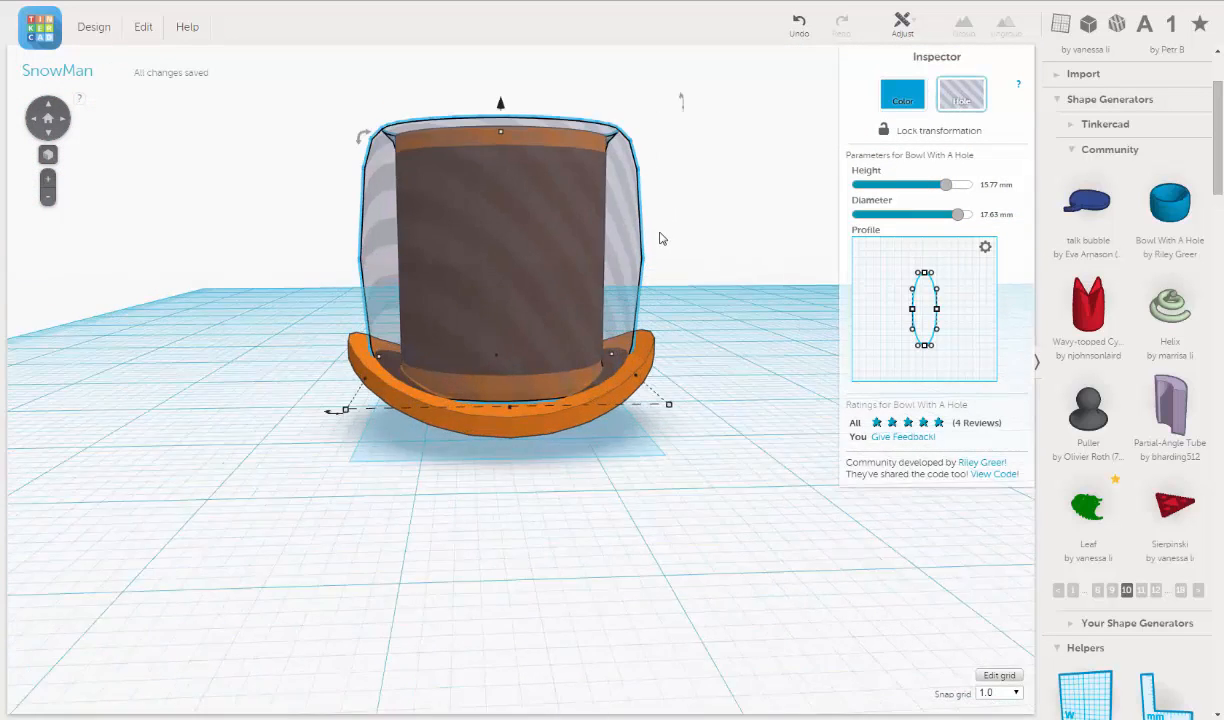
pyautogui.moveTo(696, 217); pyautogui.dragTo(687, 236, button='right')
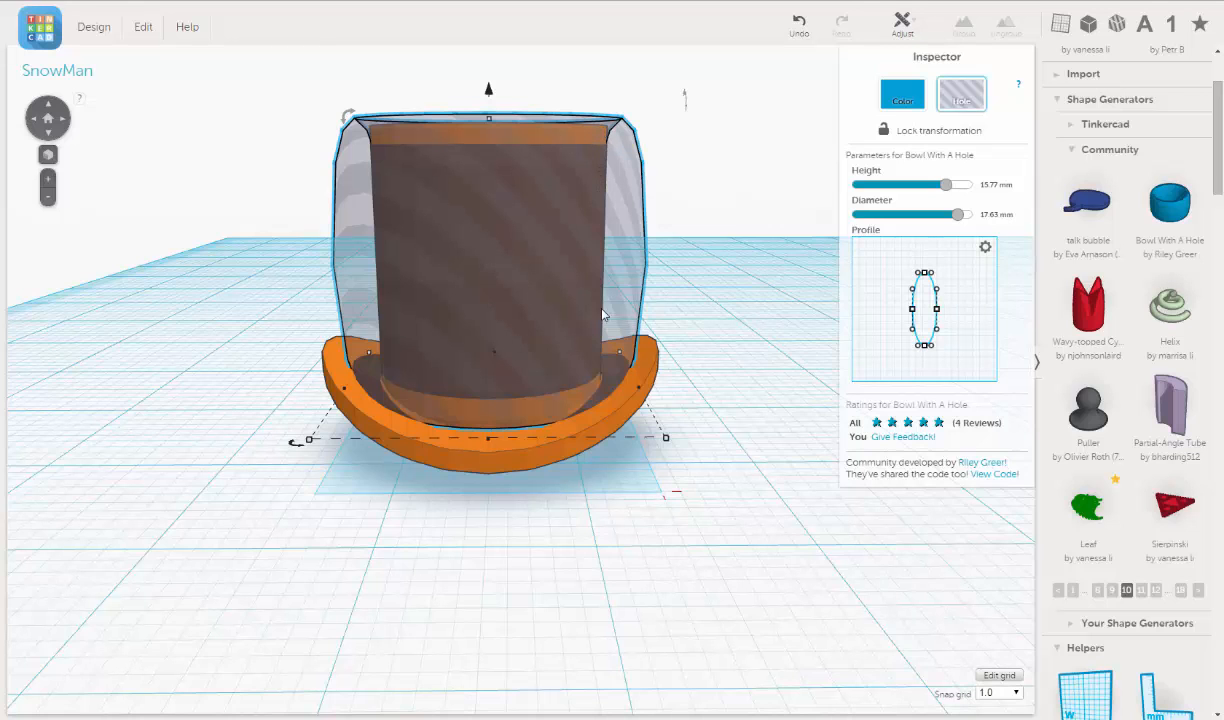
pyautogui.moveTo(718, 267); pyautogui.dragTo(724, 248, button='right')
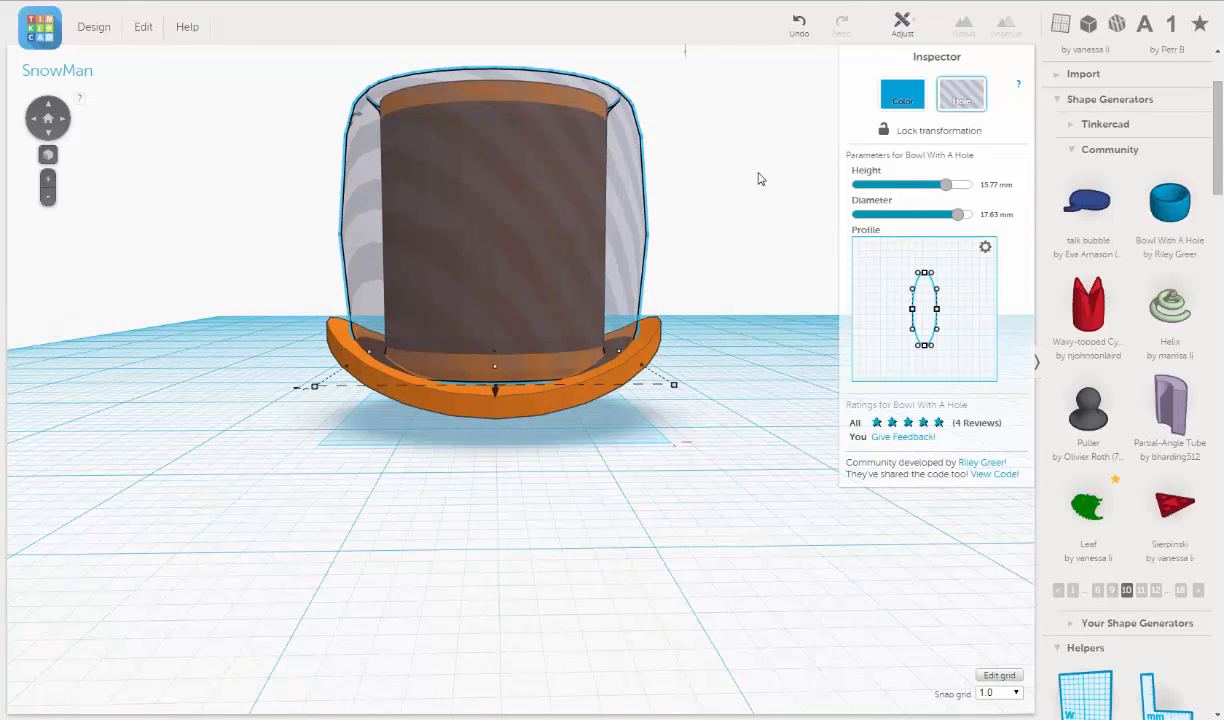
pyautogui.moveTo(709, 186); pyautogui.dragTo(708, 208, button='right')
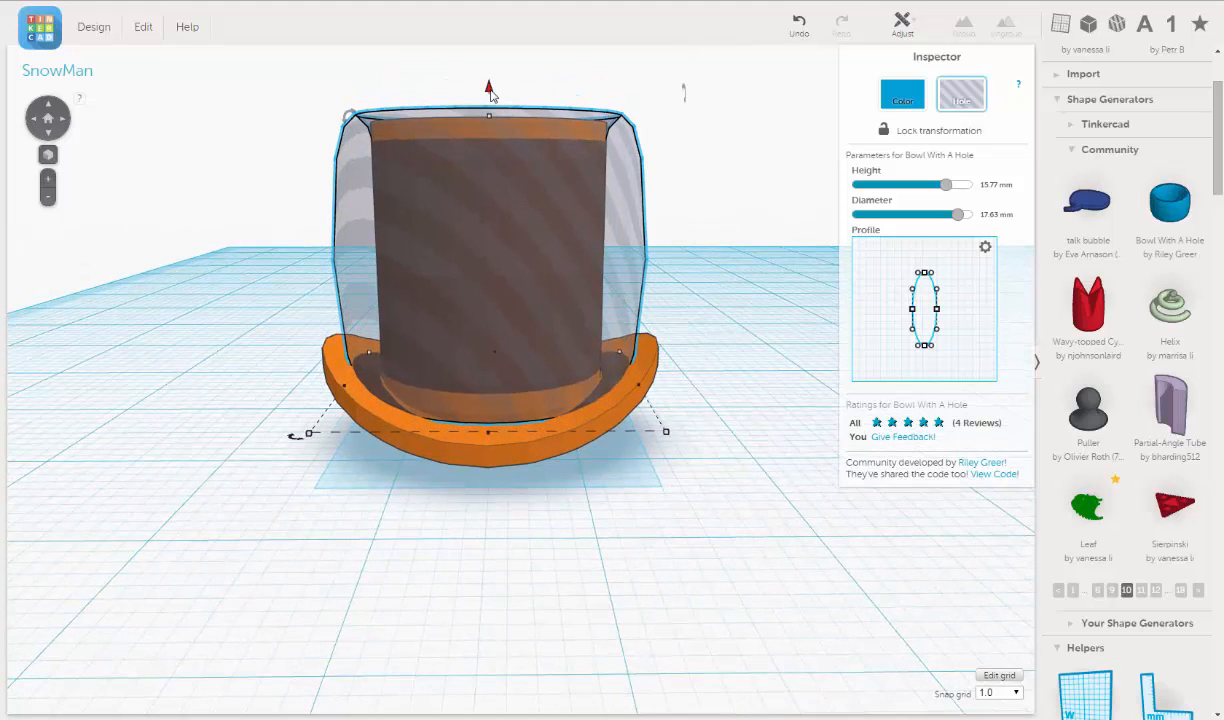
# Step: Lower the hole band slightly to the level of the crown's top with the snap grid off, and restore the snap grid to 1.0
pyautogui.moveTo(490, 94); pyautogui.dragTo(491, 106)
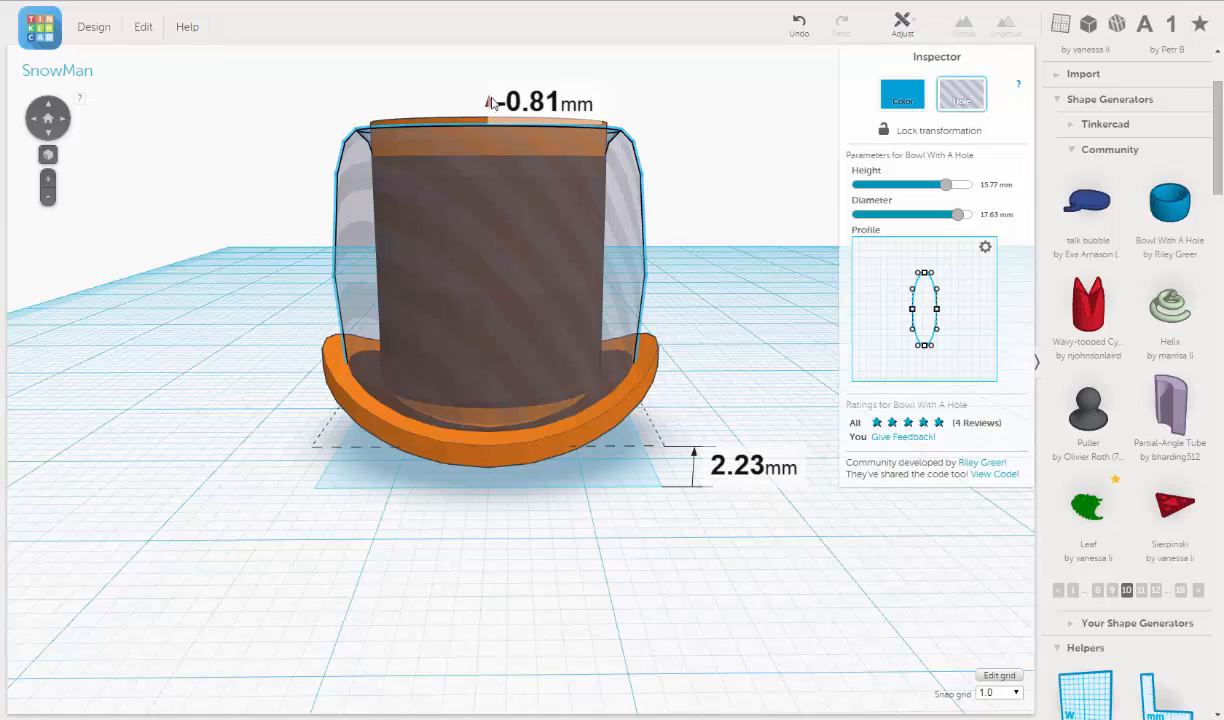
pyautogui.moveTo(492, 103); pyautogui.dragTo(493, 100)
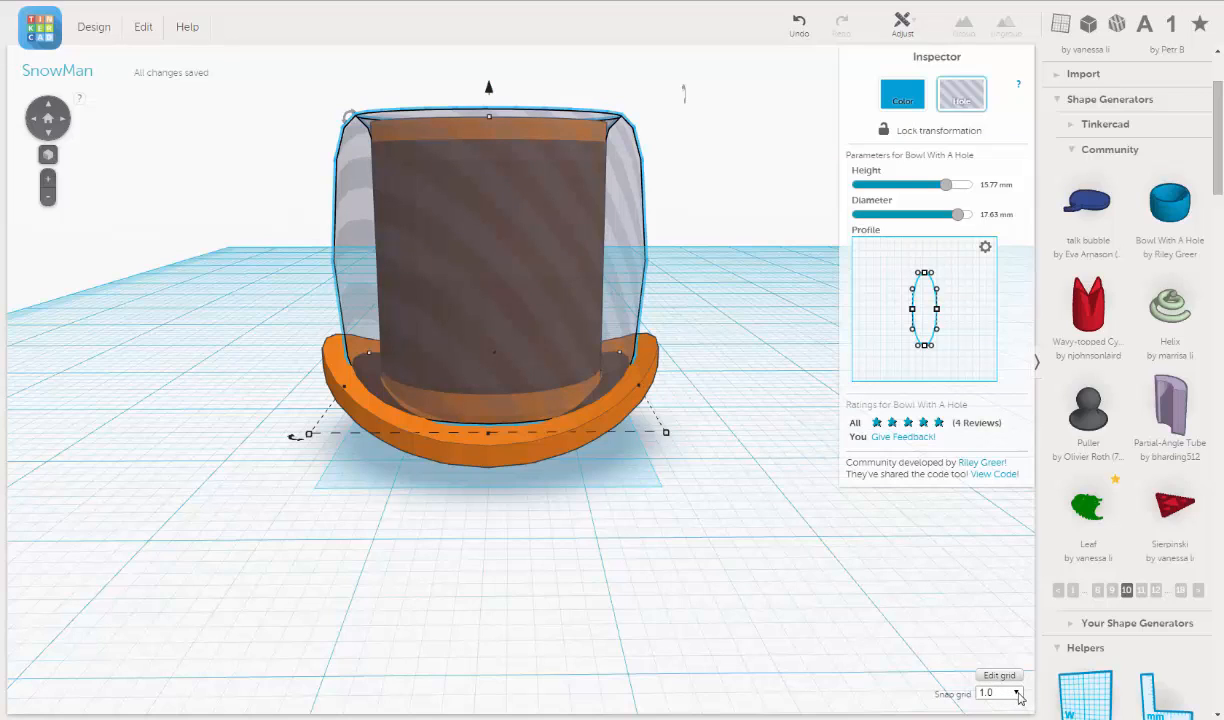
pyautogui.click(1017, 693)
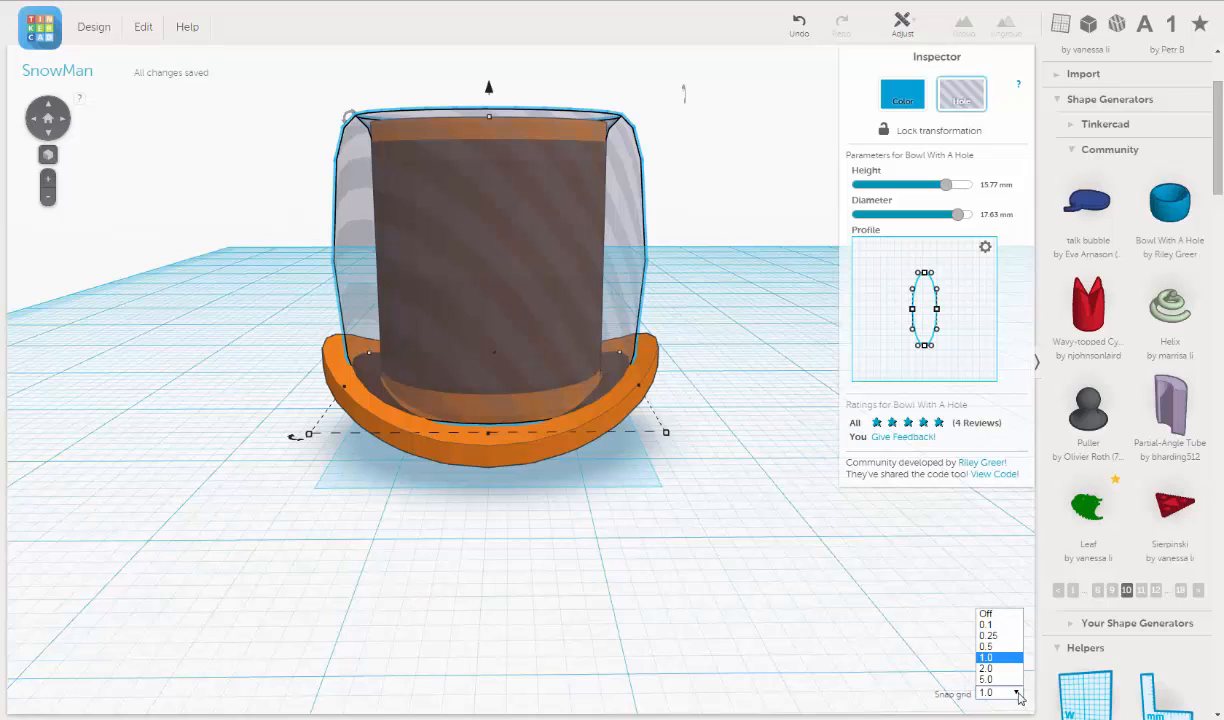
pyautogui.click(991, 617)
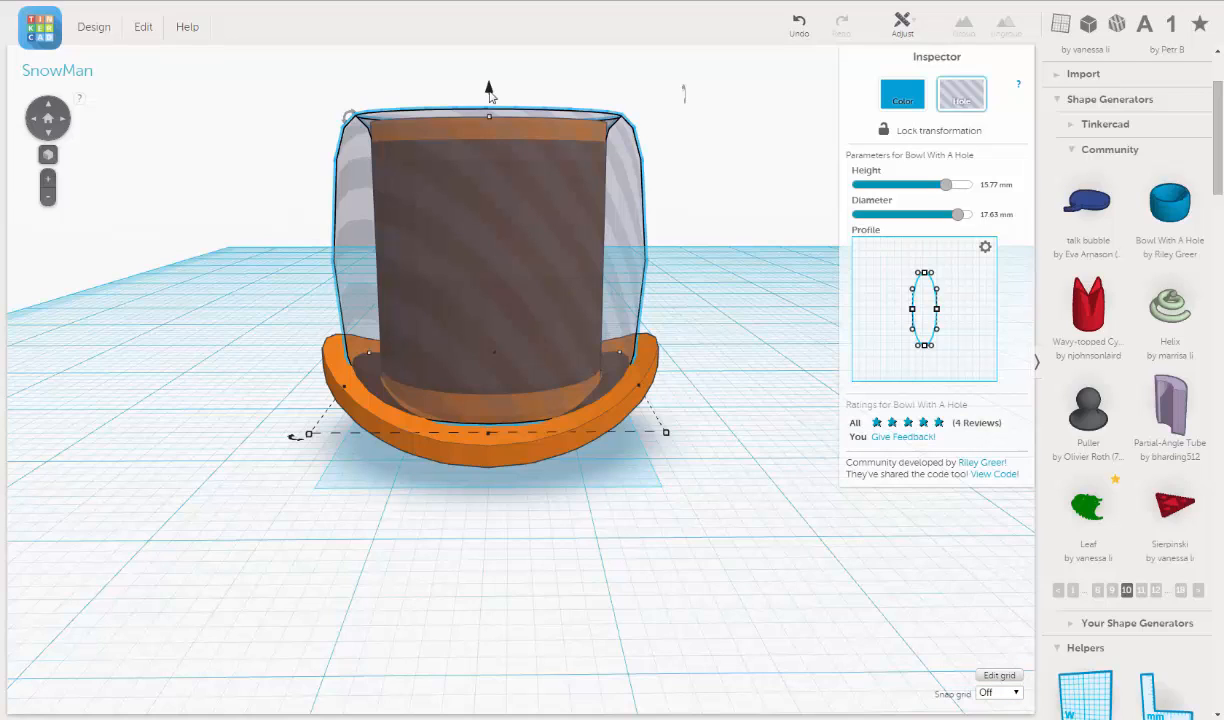
pyautogui.moveTo(490, 88); pyautogui.dragTo(490, 97)
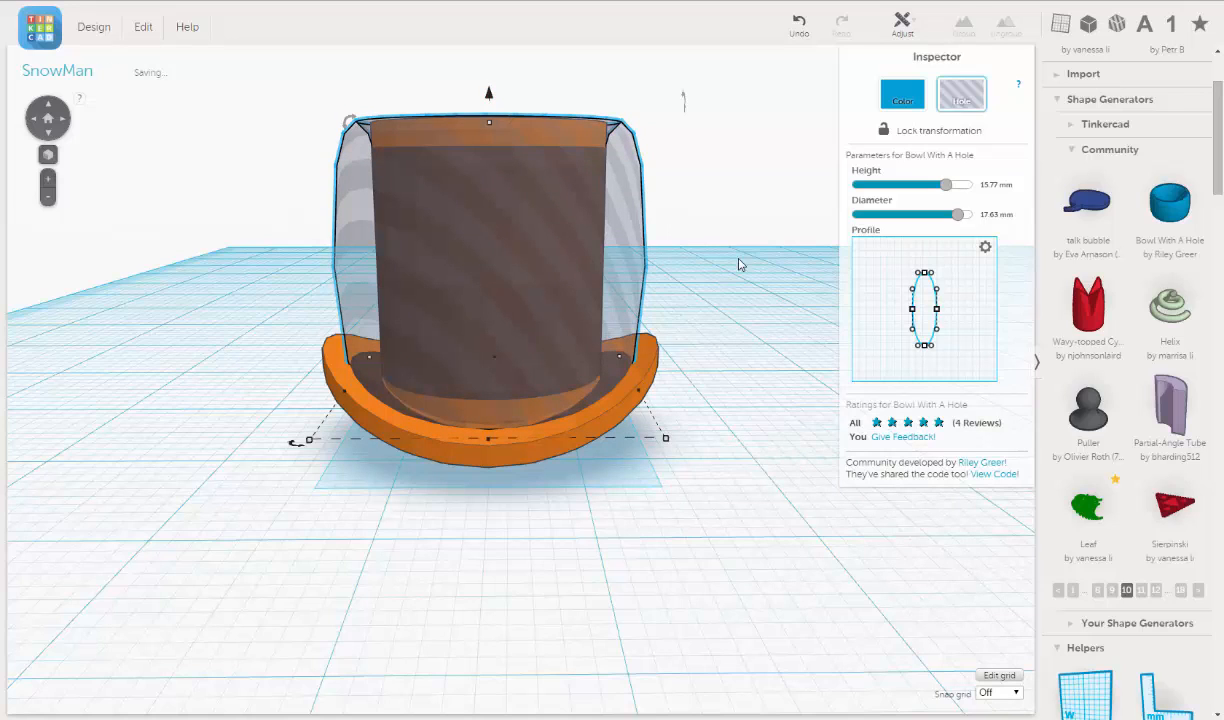
pyautogui.click(1015, 693)
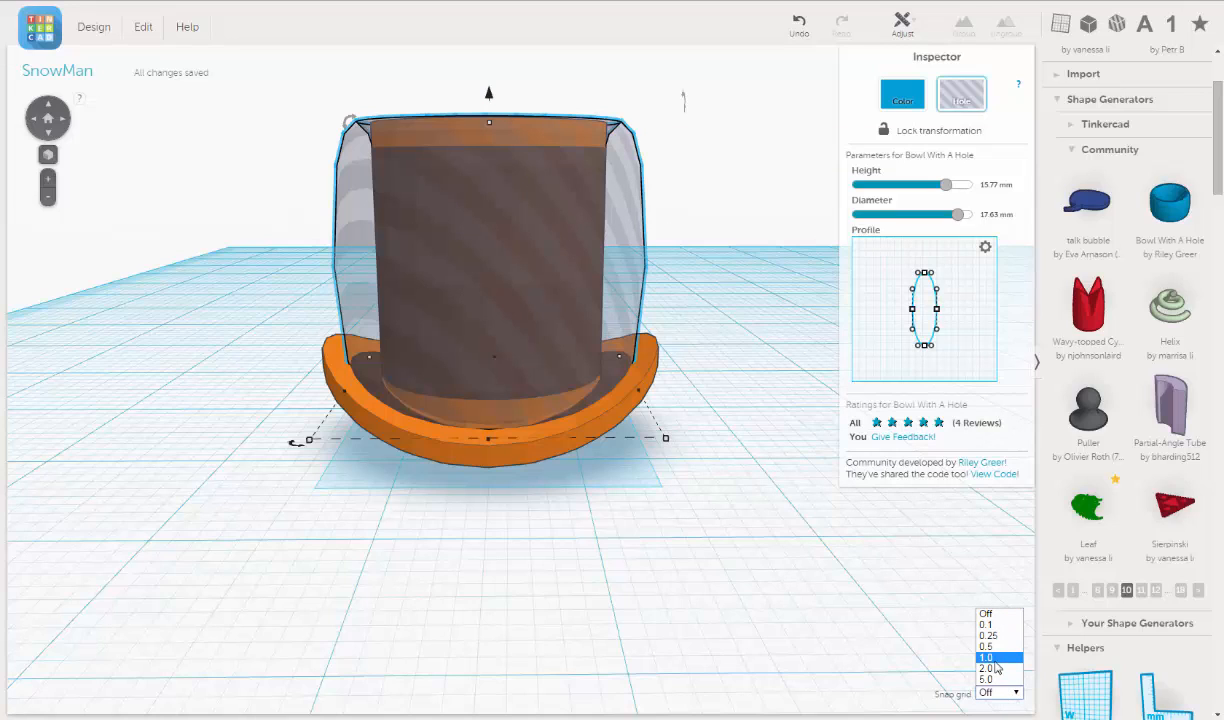
pyautogui.click(996, 658)
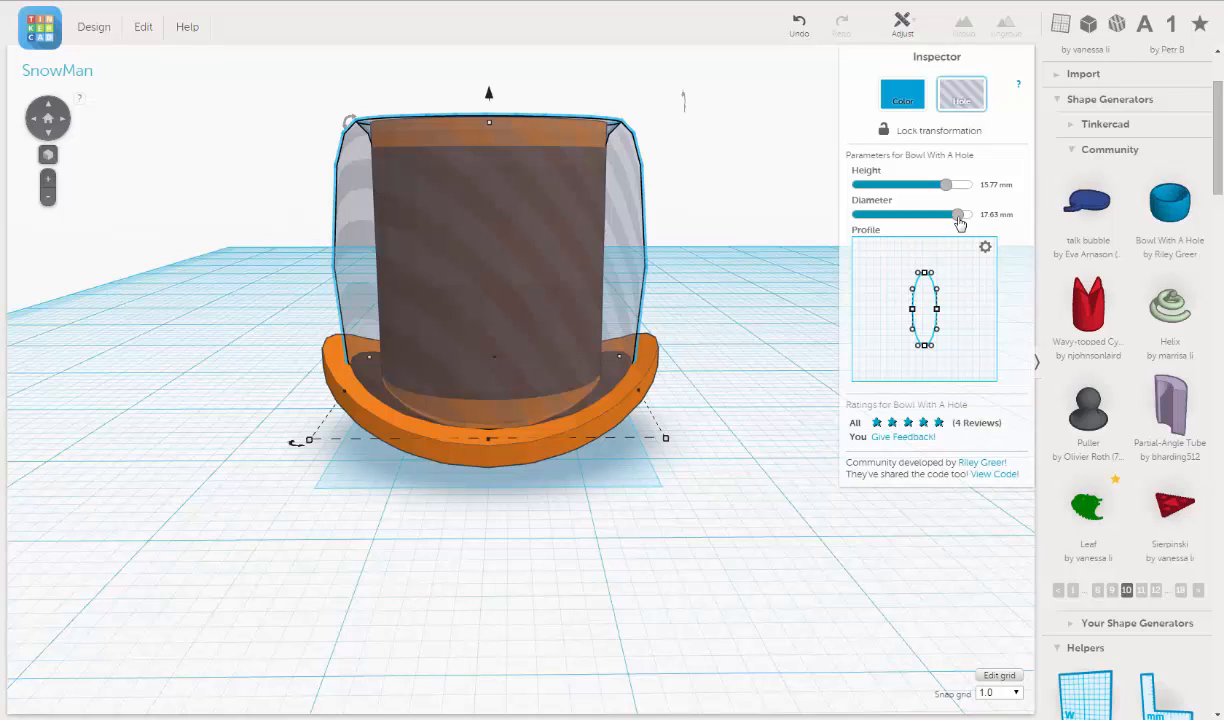
# Step: Set the hole band's diameter to 15.19 mm so that it fits closely around the crown's upper rim, and deselect it
pyautogui.moveTo(958, 222); pyautogui.dragTo(959, 222)
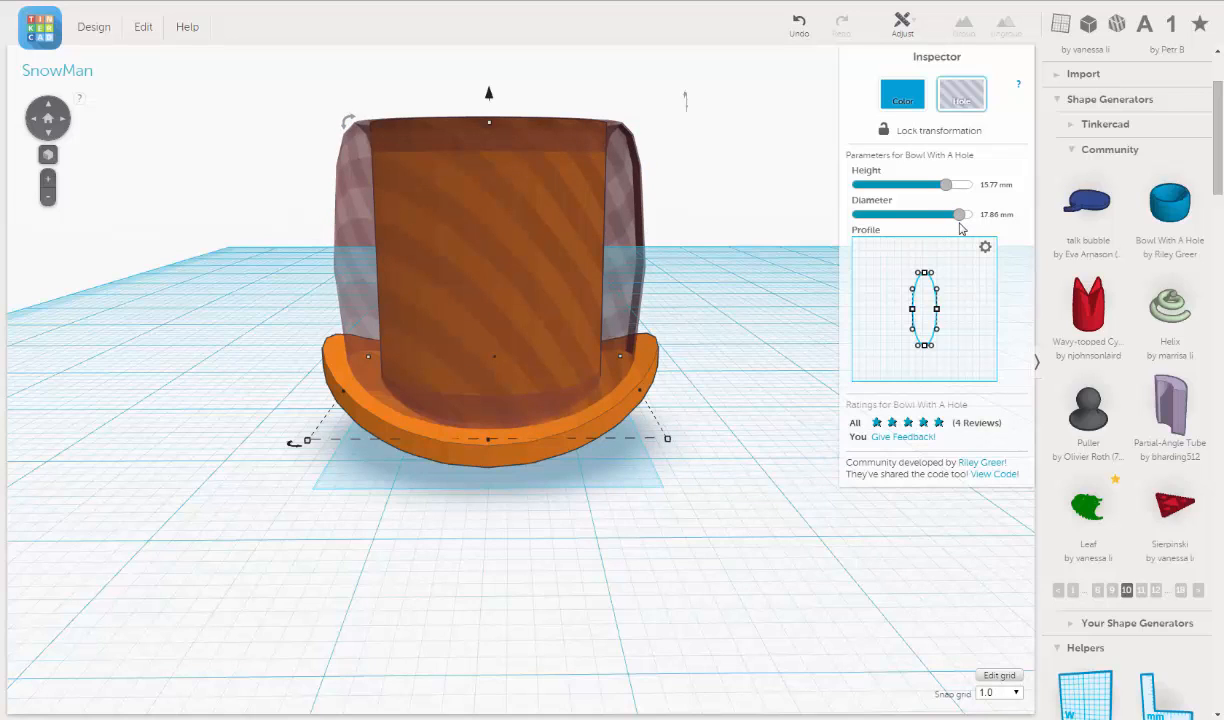
pyautogui.moveTo(959, 214); pyautogui.dragTo(948, 222)
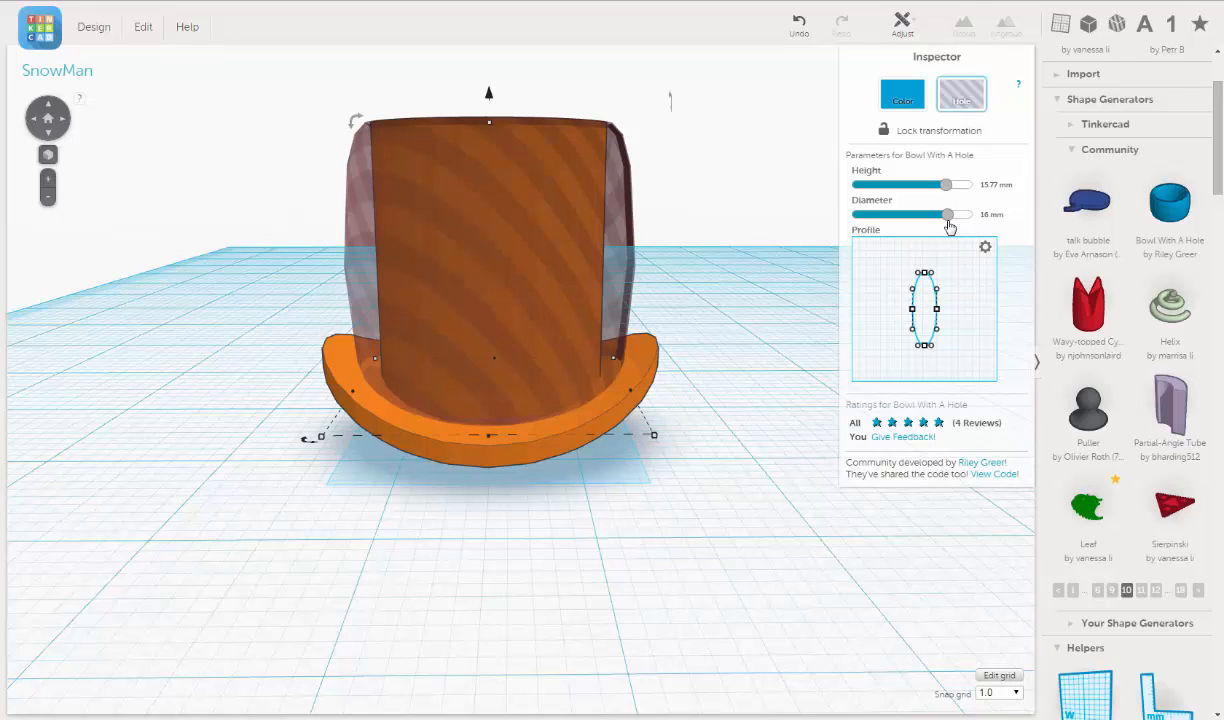
pyautogui.moveTo(948, 222); pyautogui.dragTo(946, 221)
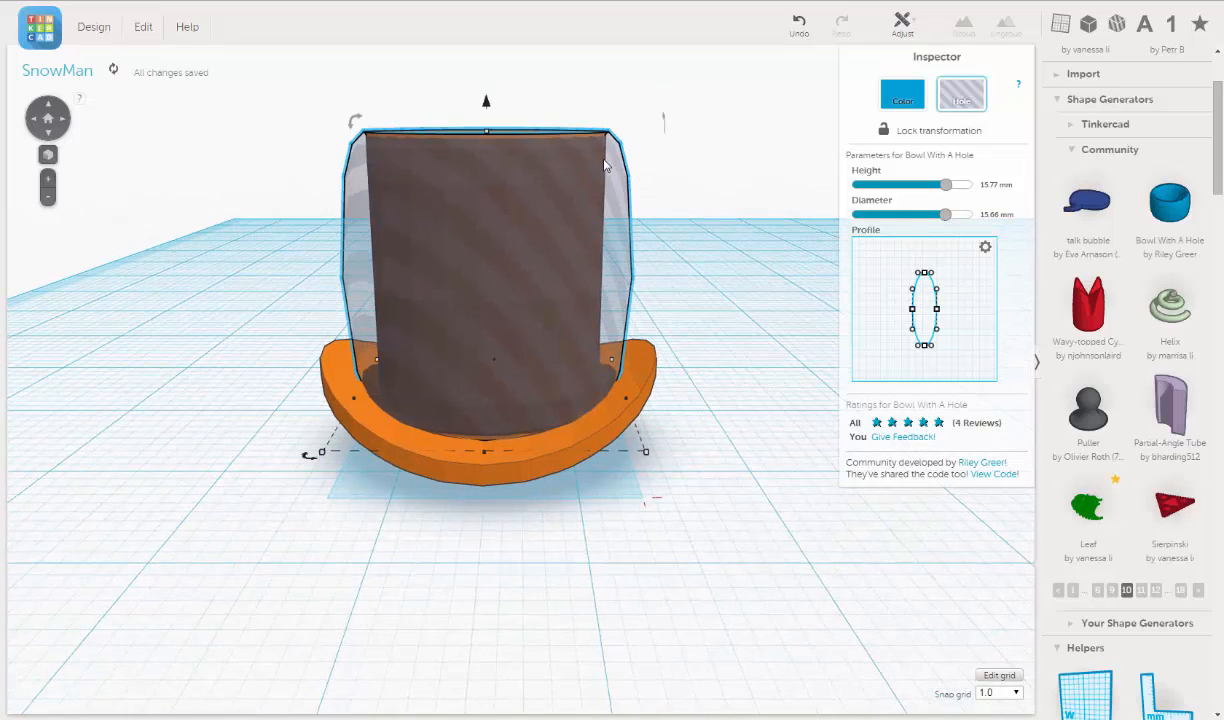
pyautogui.scroll(3, 605, 160)
pyautogui.moveTo(607, 156); pyautogui.dragTo(587, 284, button='middle')
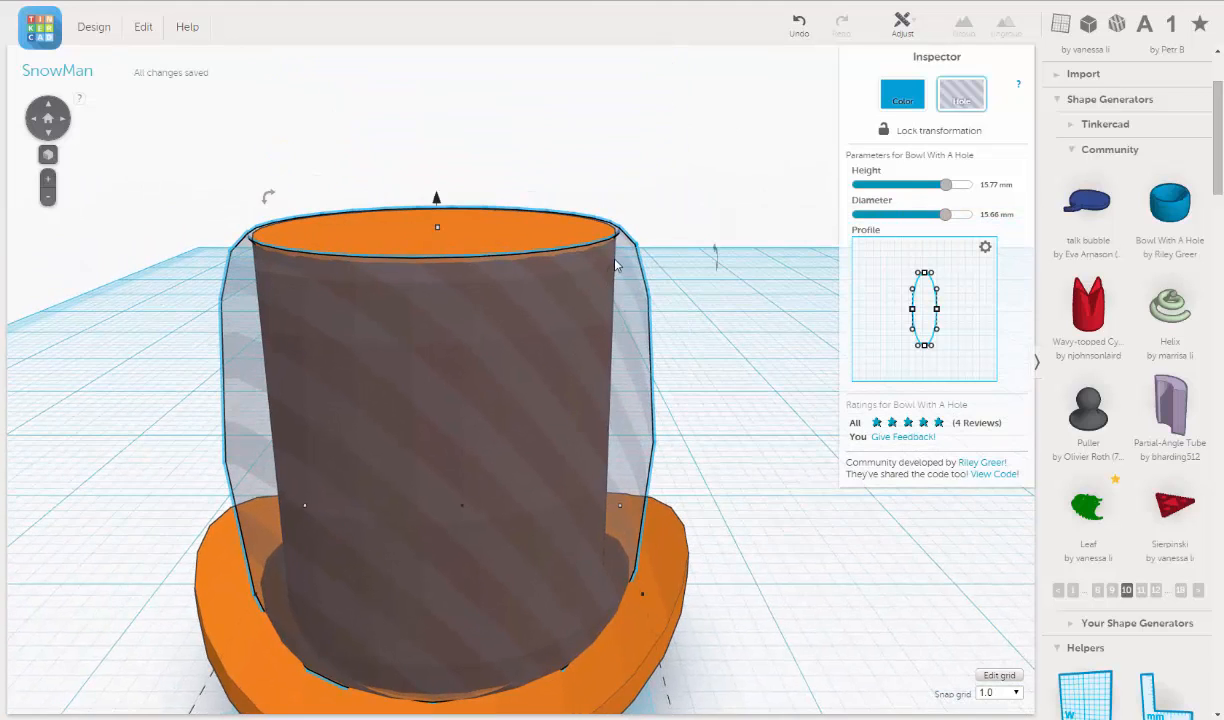
pyautogui.scroll(3, 615, 262)
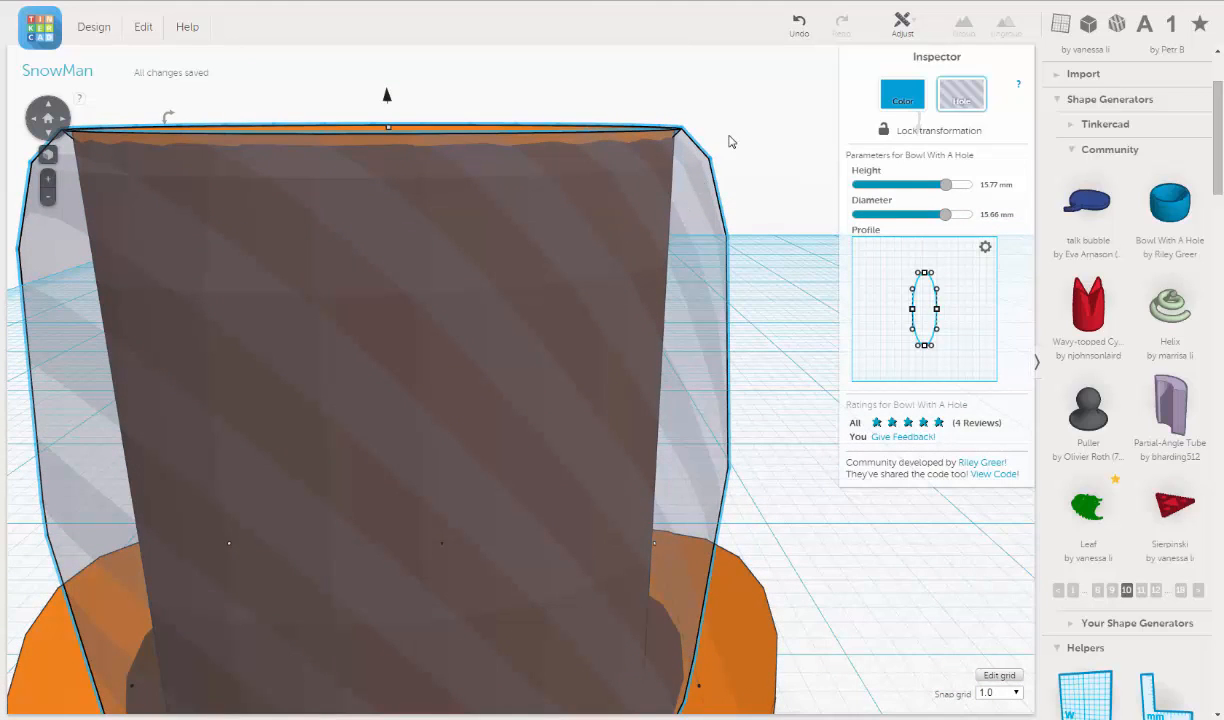
pyautogui.moveTo(671, 257); pyautogui.dragTo(671, 235, button='right')
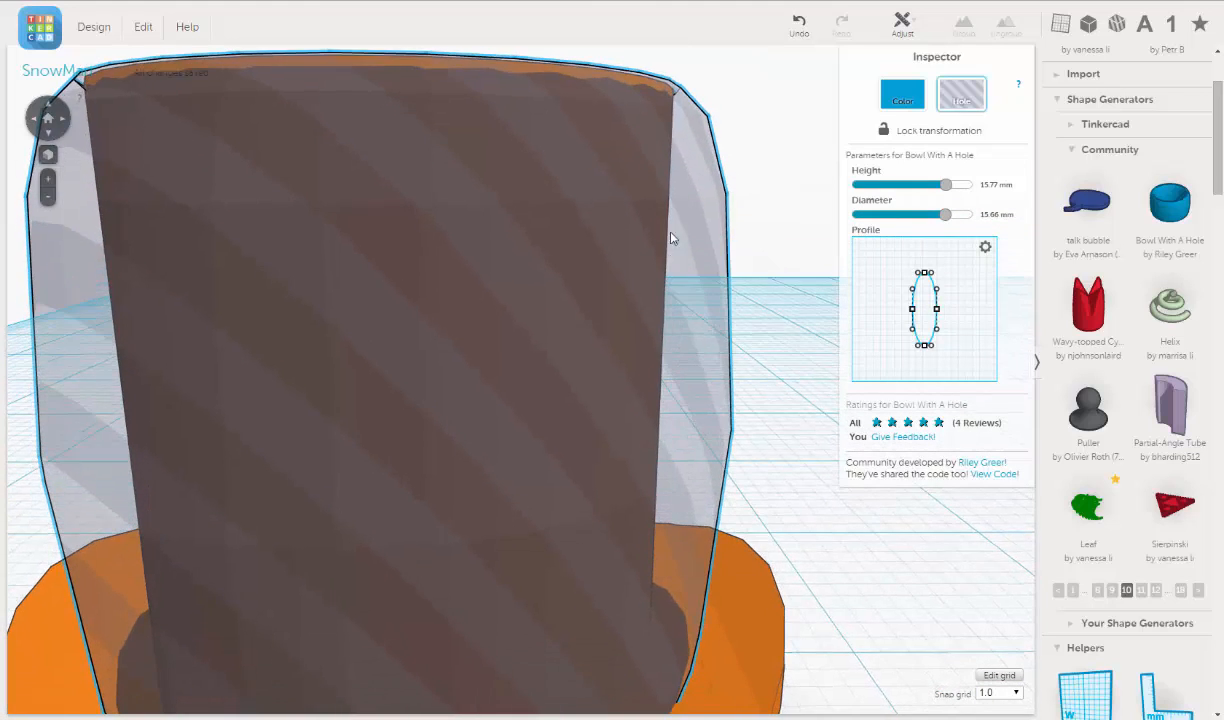
pyautogui.moveTo(694, 121); pyautogui.dragTo(693, 140, button='right')
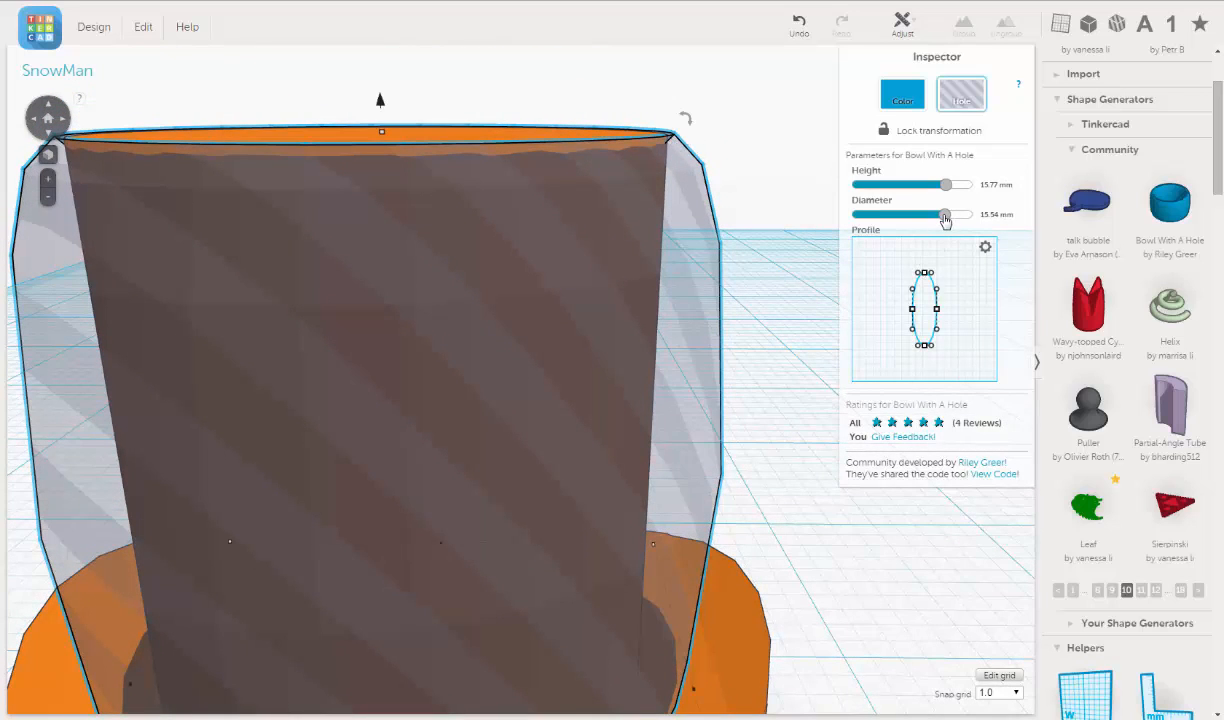
pyautogui.moveTo(945, 219); pyautogui.dragTo(942, 219)
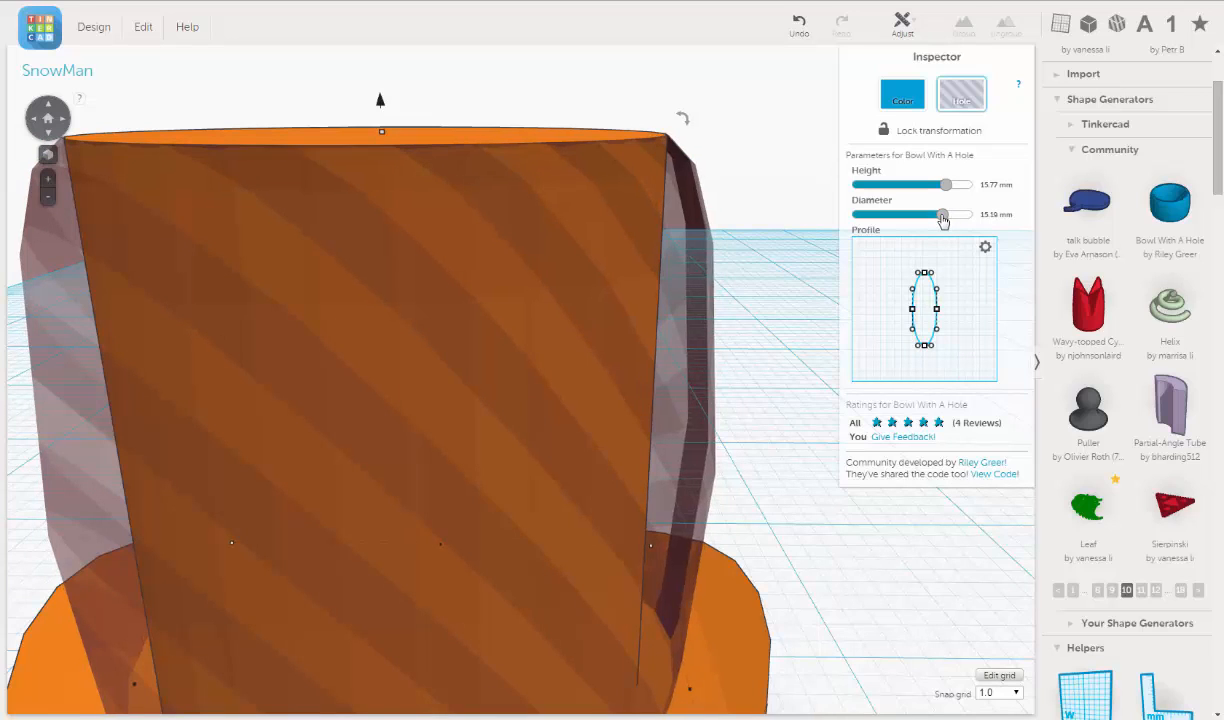
pyautogui.click(718, 157)
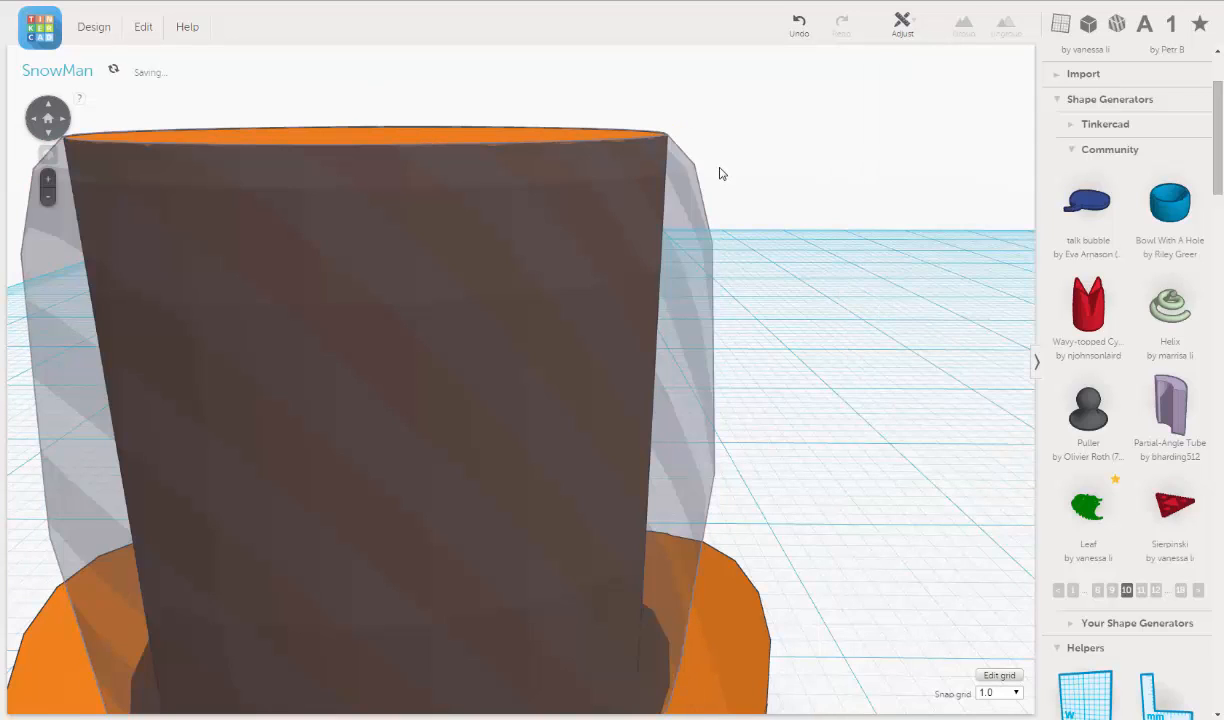
# Step: Turn the hat's orange crown into a hole so the band's inner shape can be seen through it
pyautogui.moveTo(718, 154); pyautogui.dragTo(718, 162, button='right')
pyautogui.scroll(-5, 694, 268)
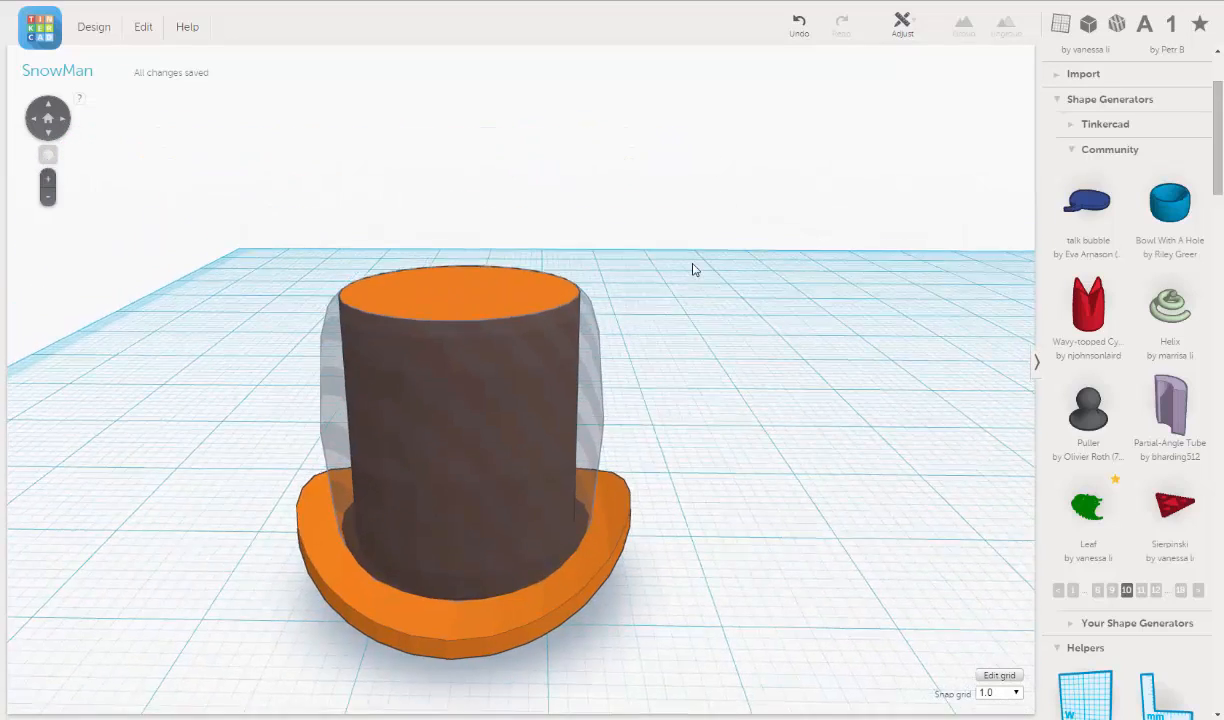
pyautogui.moveTo(693, 269); pyautogui.dragTo(697, 290, button='right')
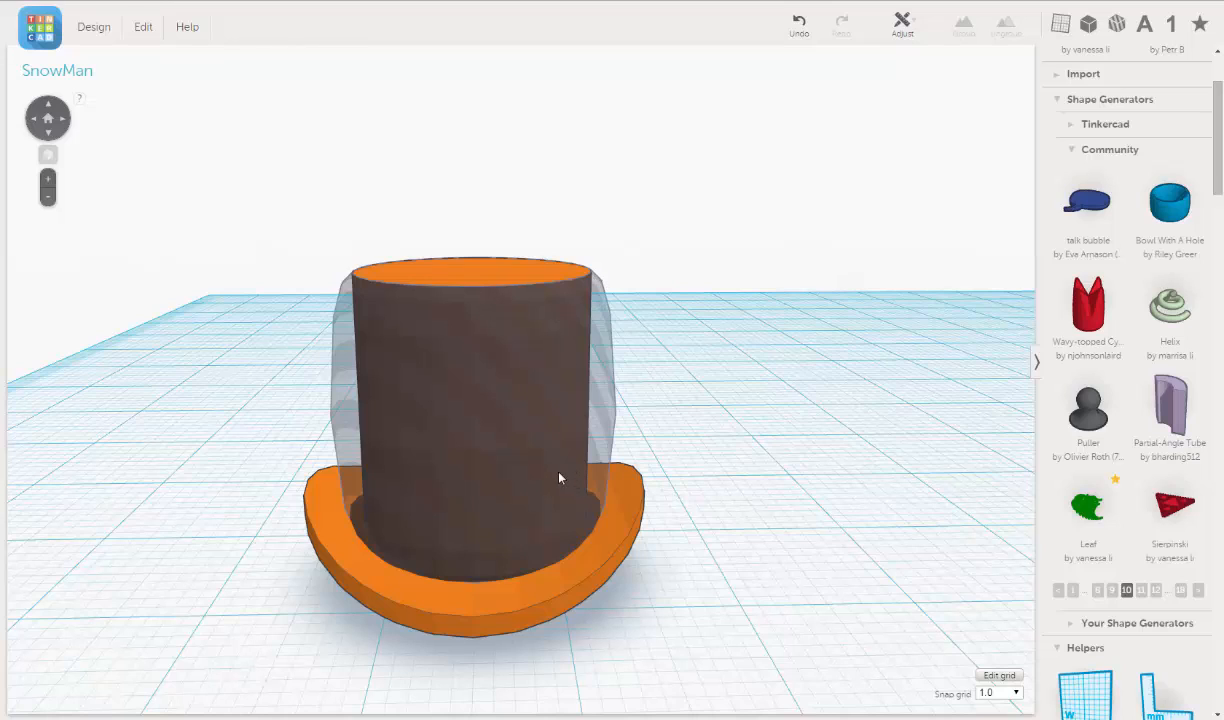
pyautogui.click(517, 275)
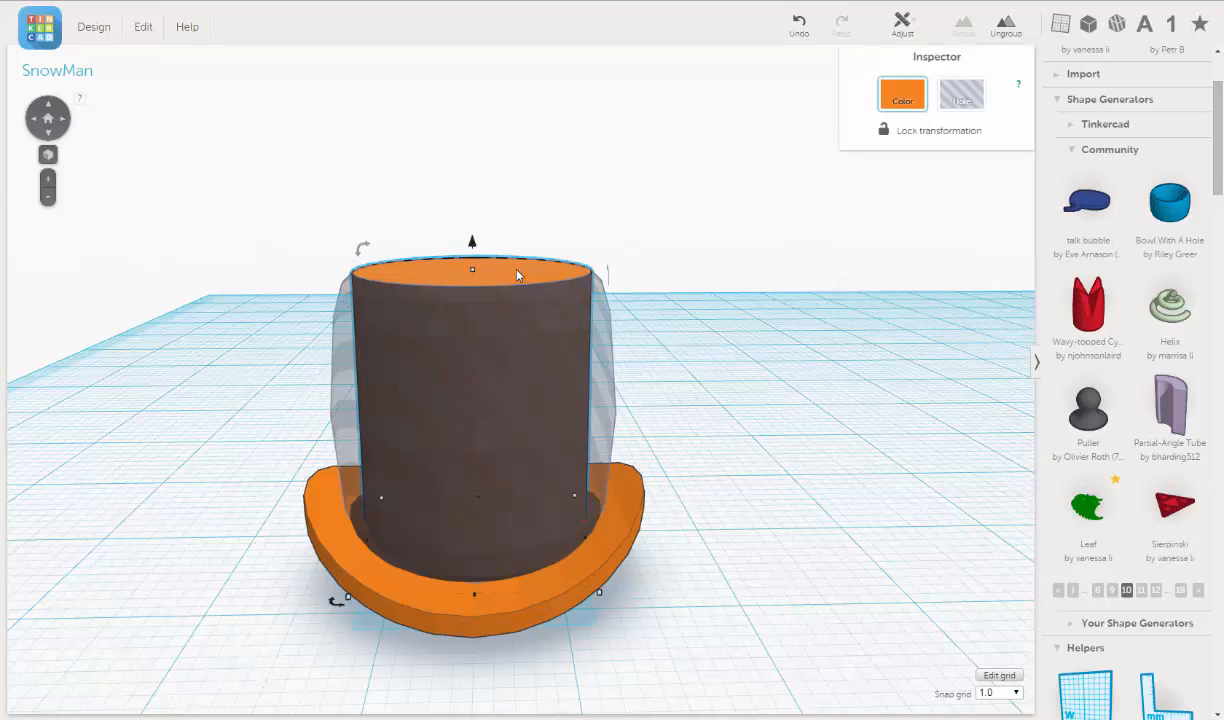
pyautogui.click(950, 96)
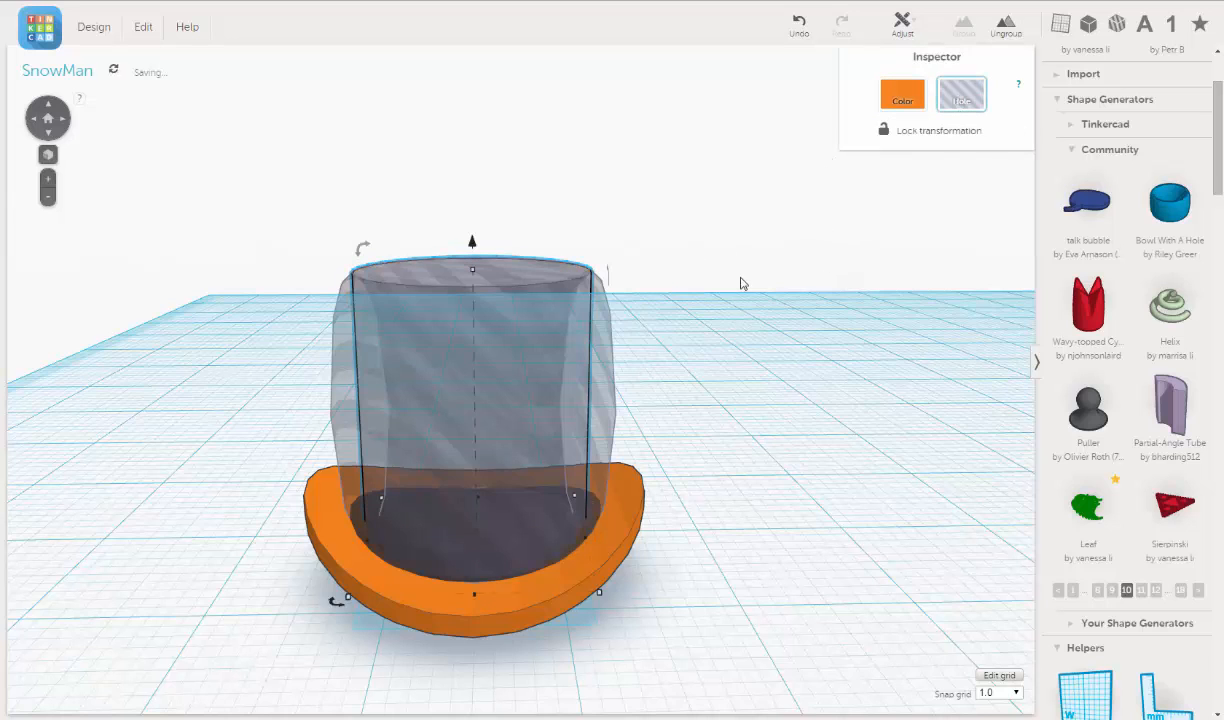
pyautogui.moveTo(741, 283); pyautogui.dragTo(708, 330, button='right')
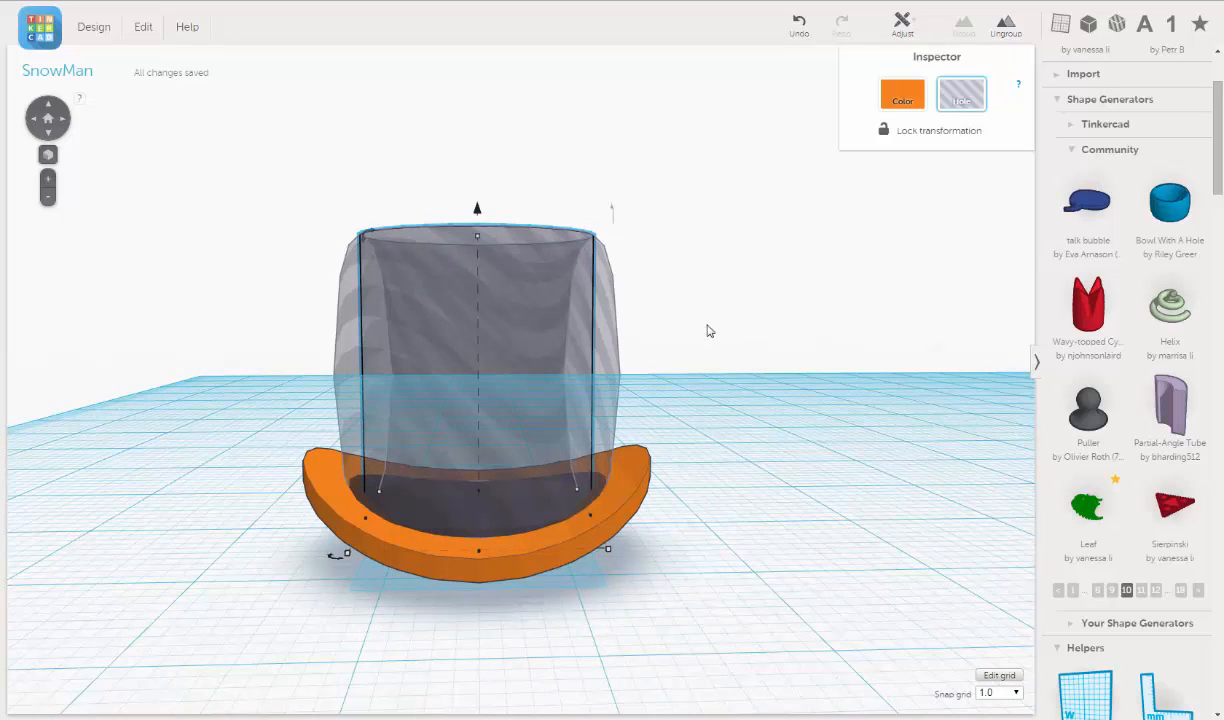
pyautogui.moveTo(706, 263); pyautogui.dragTo(664, 275, button='right')
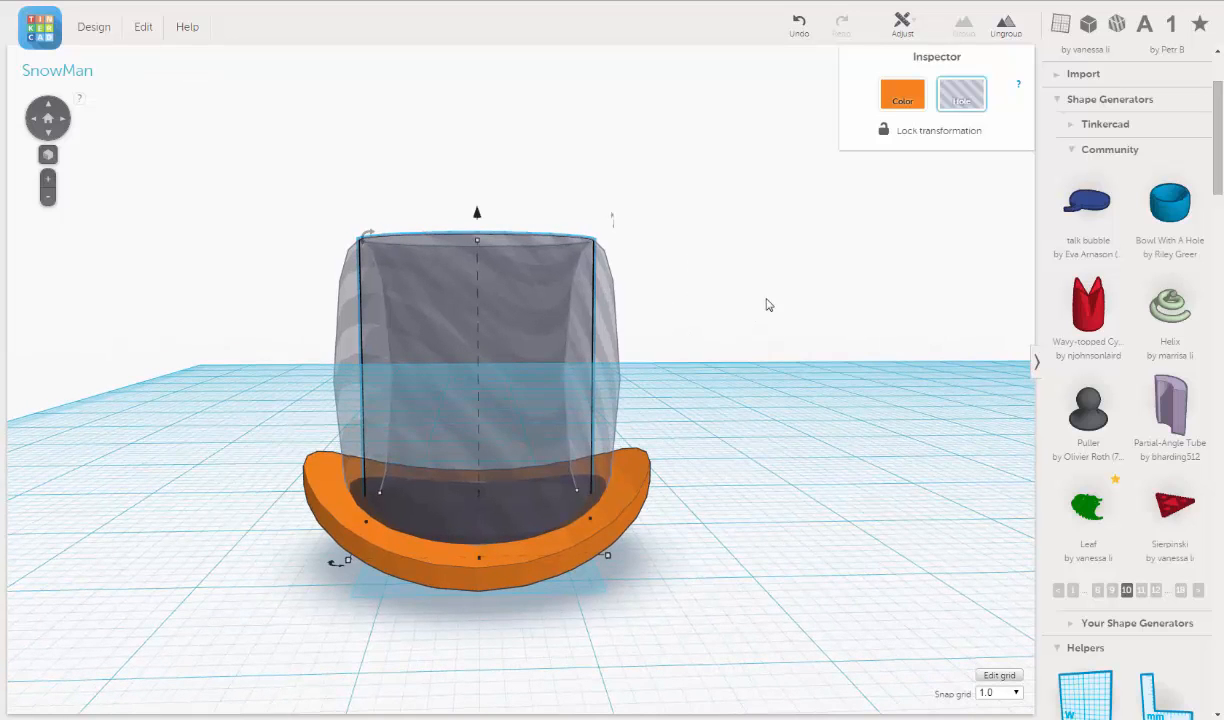
# Step: Try to narrow the hole band's oval profile by moving its left middle control point slightly inward, and undo the change
pyautogui.click(607, 324)
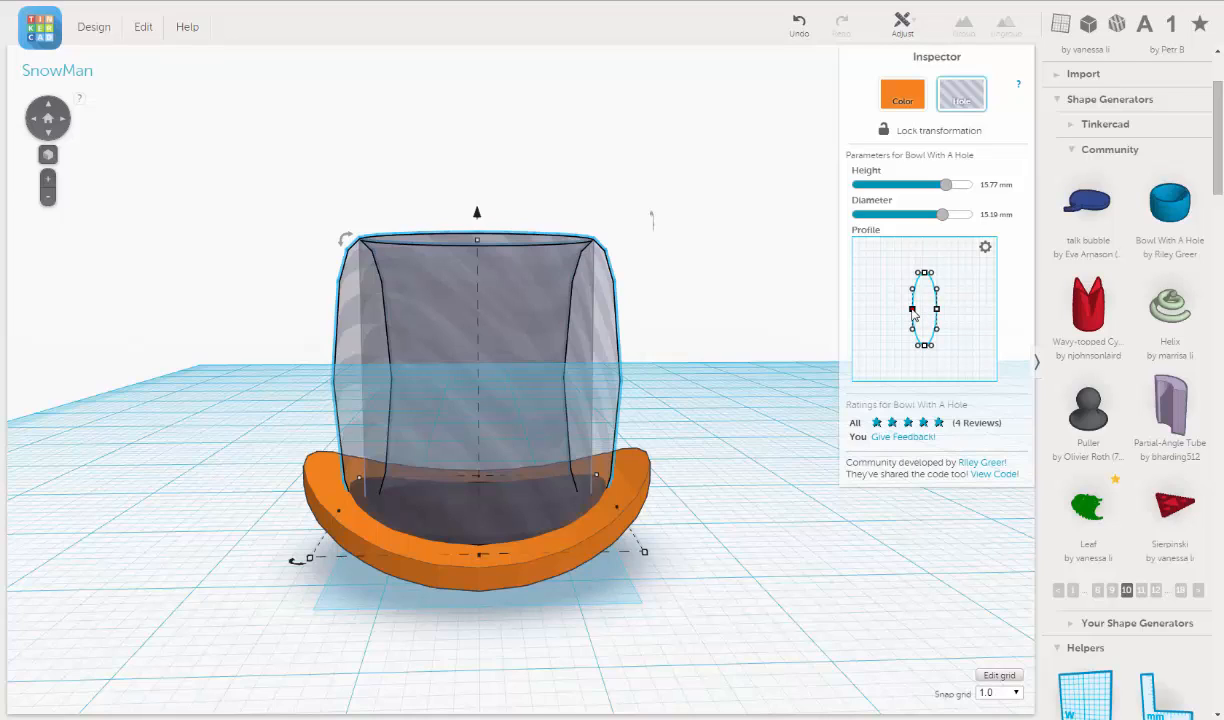
pyautogui.click(913, 310)
pyautogui.moveTo(912, 311); pyautogui.dragTo(914, 312)
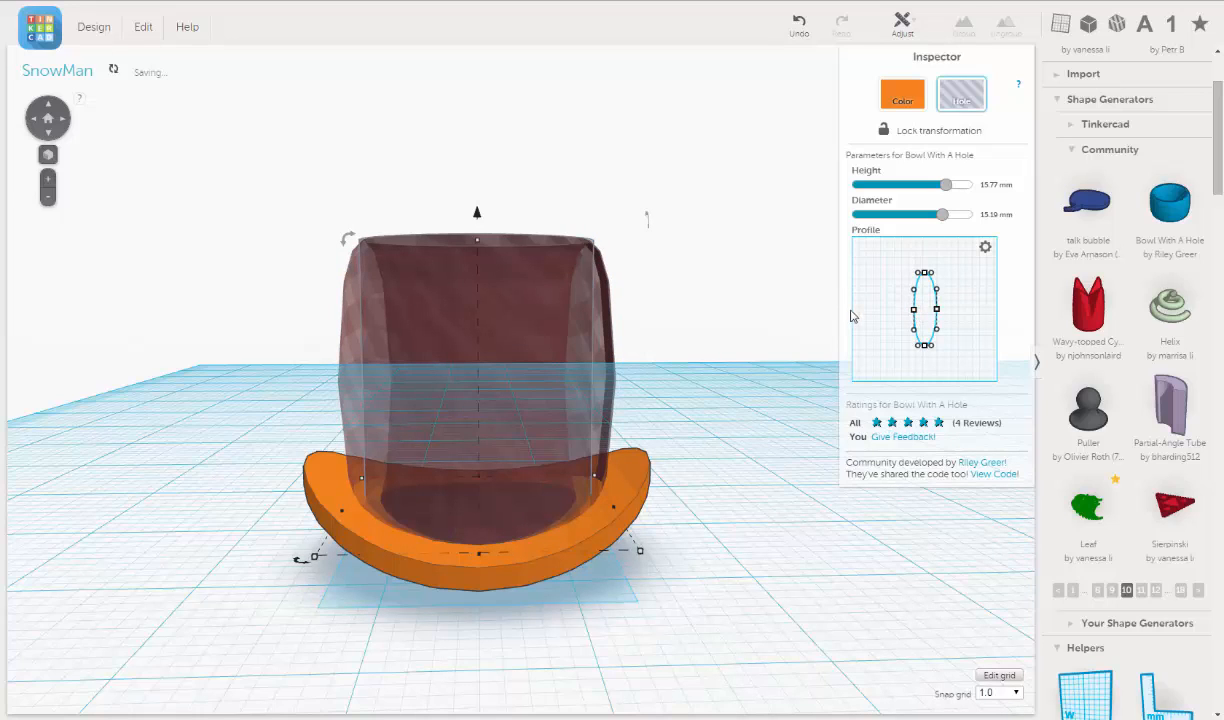
pyautogui.click(798, 25)
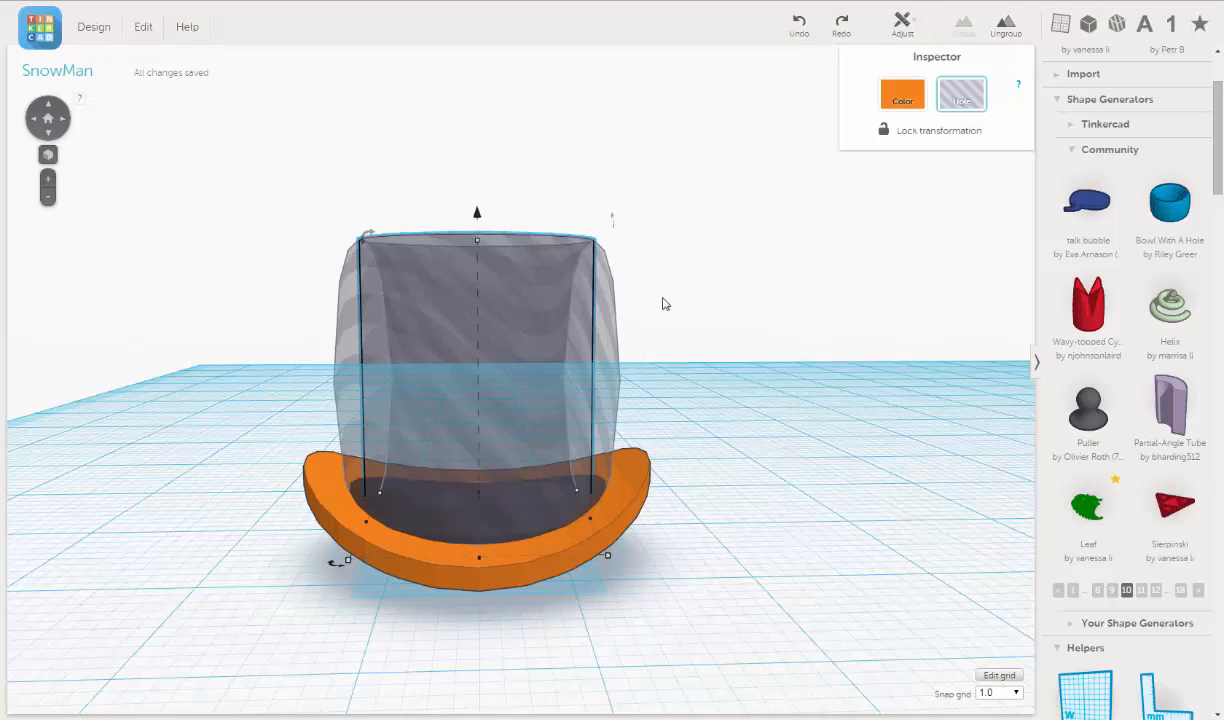
# Step: Try to narrow the hole band's oval profile by moving its right middle control point slightly inward, and undo the change
pyautogui.click(580, 281)
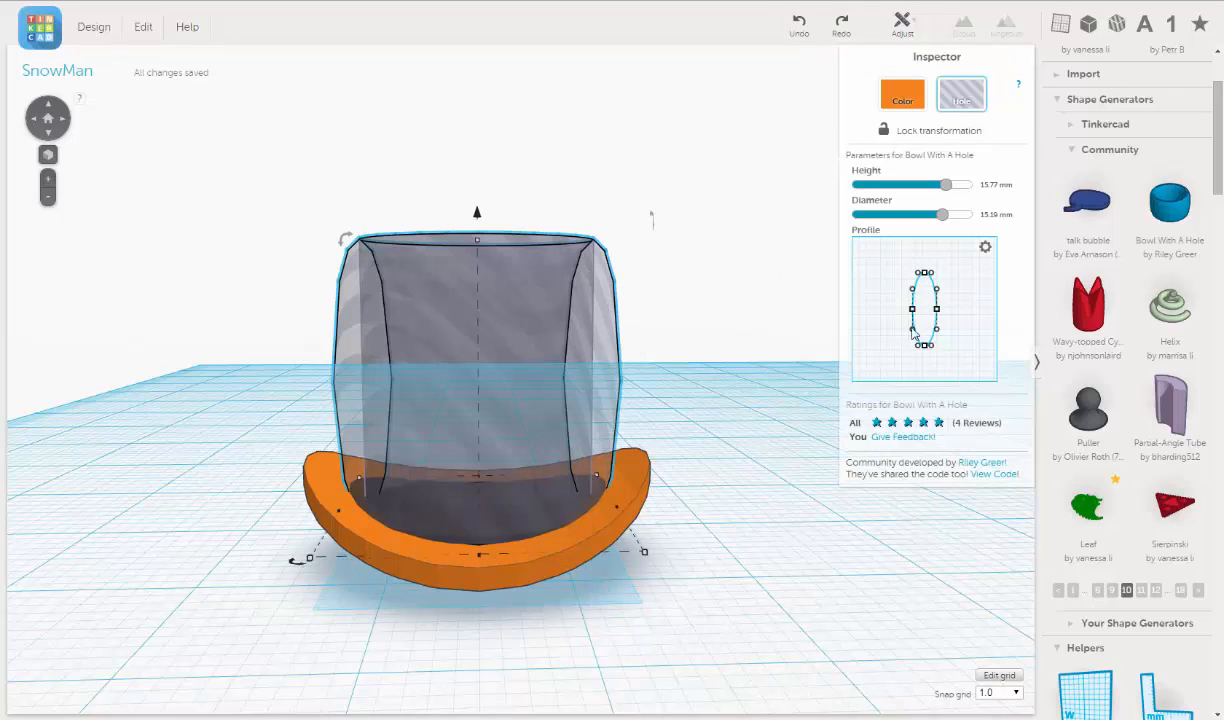
pyautogui.click(937, 310)
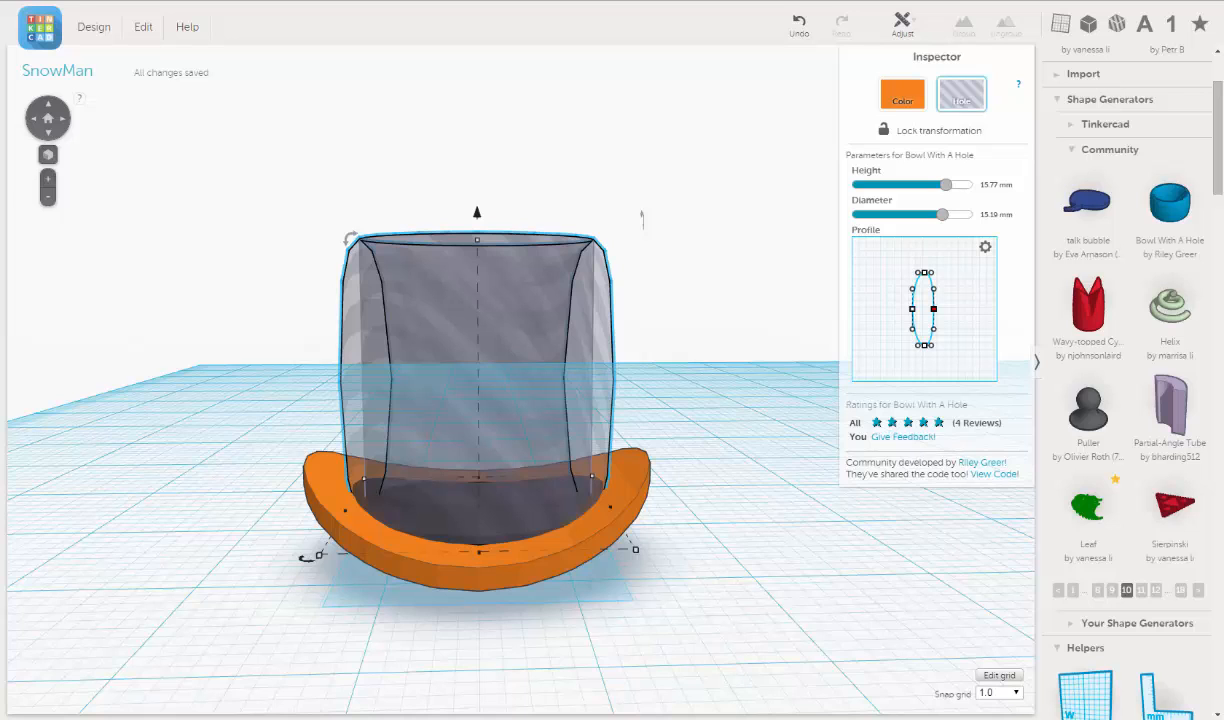
pyautogui.hotkey('ctrl', 'z')
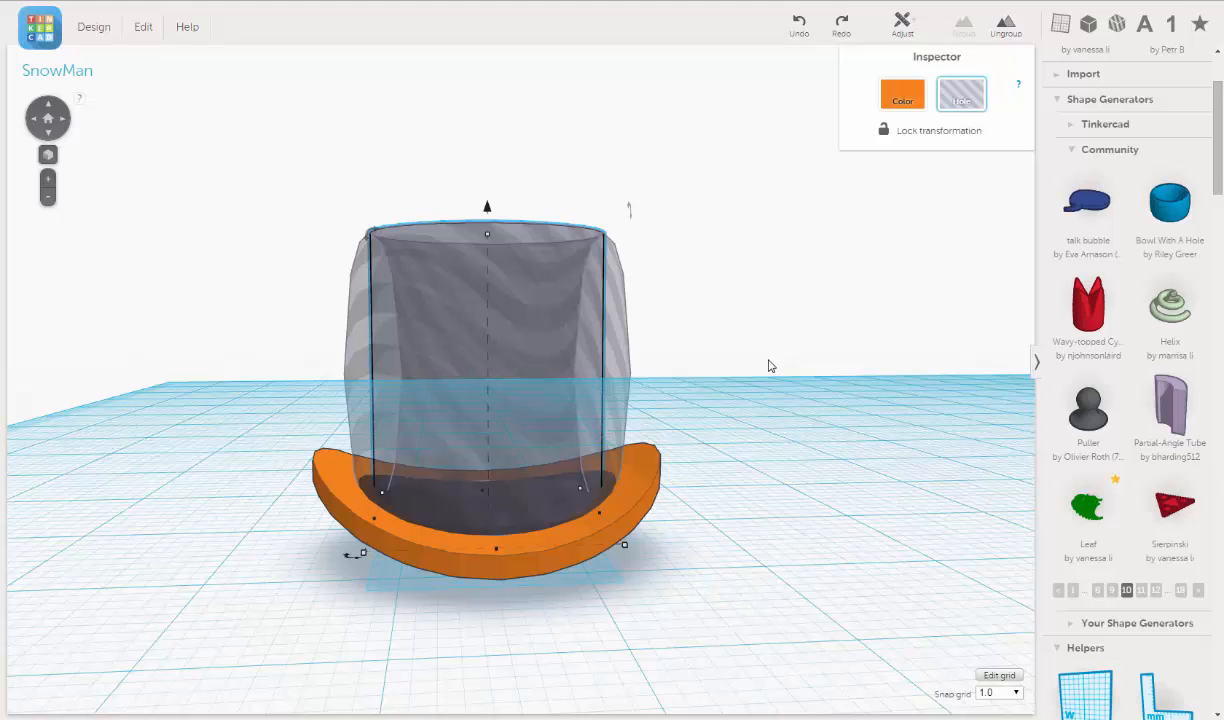
# Step: Turn the hat's hole crown back into a solid orange shape
pyautogui.click(628, 187)
pyautogui.moveTo(648, 216); pyautogui.dragTo(546, 306, button='right')
pyautogui.click(545, 305)
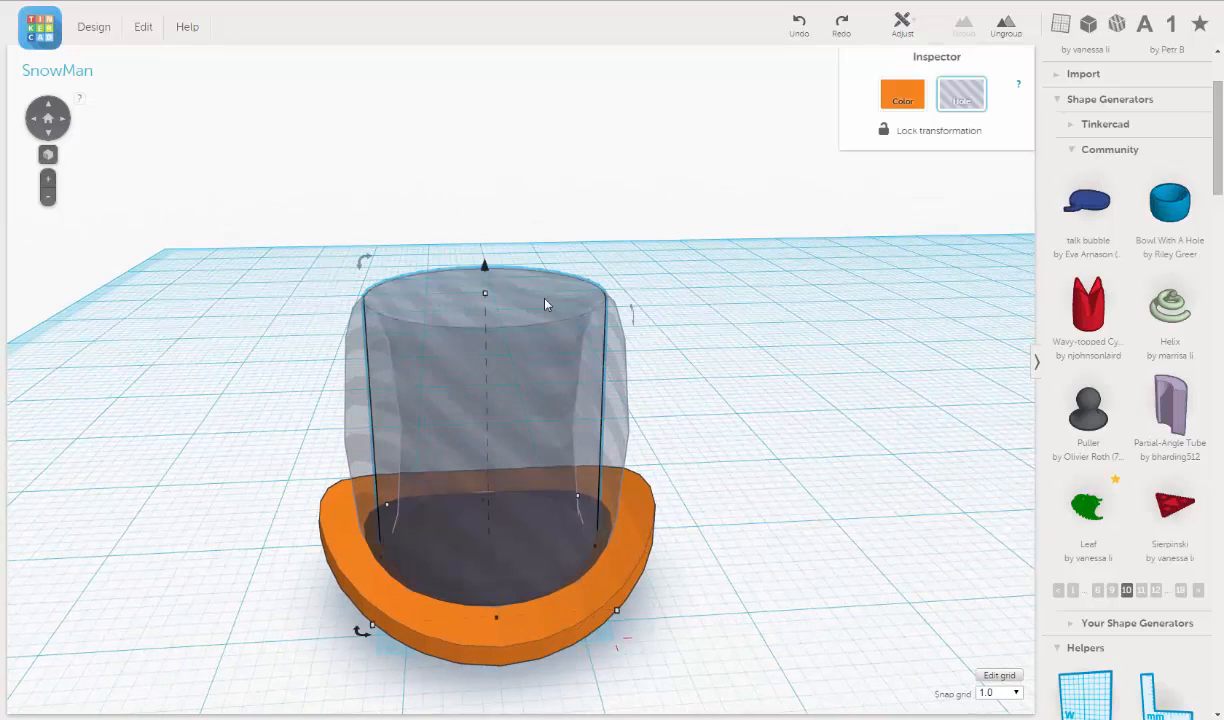
pyautogui.click(902, 93)
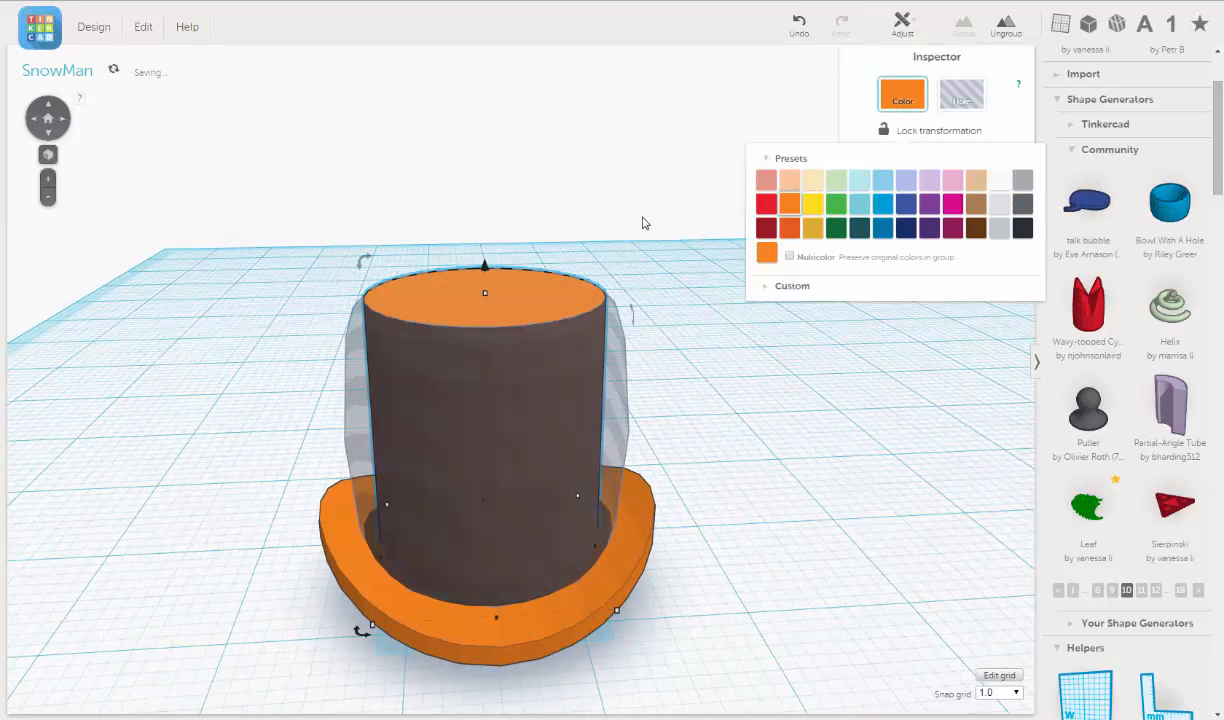
# Step: Group the solid crown with the hole band so that the band carves curved sides into the crown
pyautogui.moveTo(647, 200); pyautogui.dragTo(675, 198, button='right')
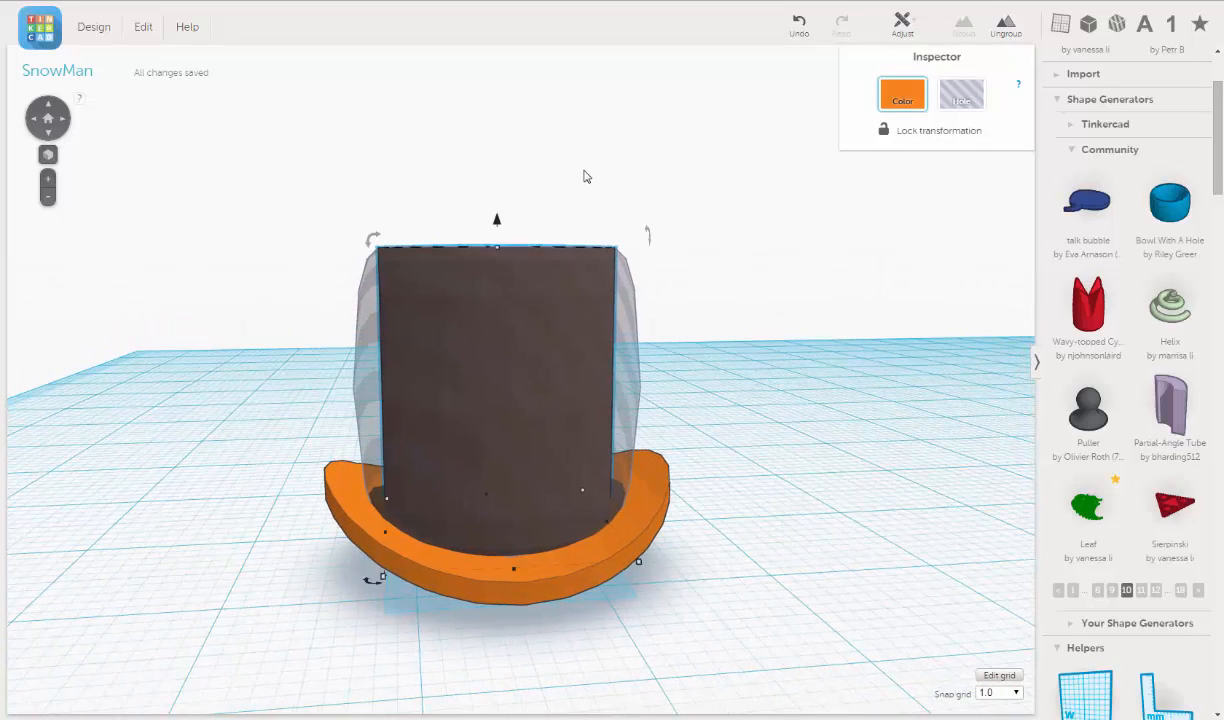
pyautogui.moveTo(560, 155); pyautogui.dragTo(660, 297)
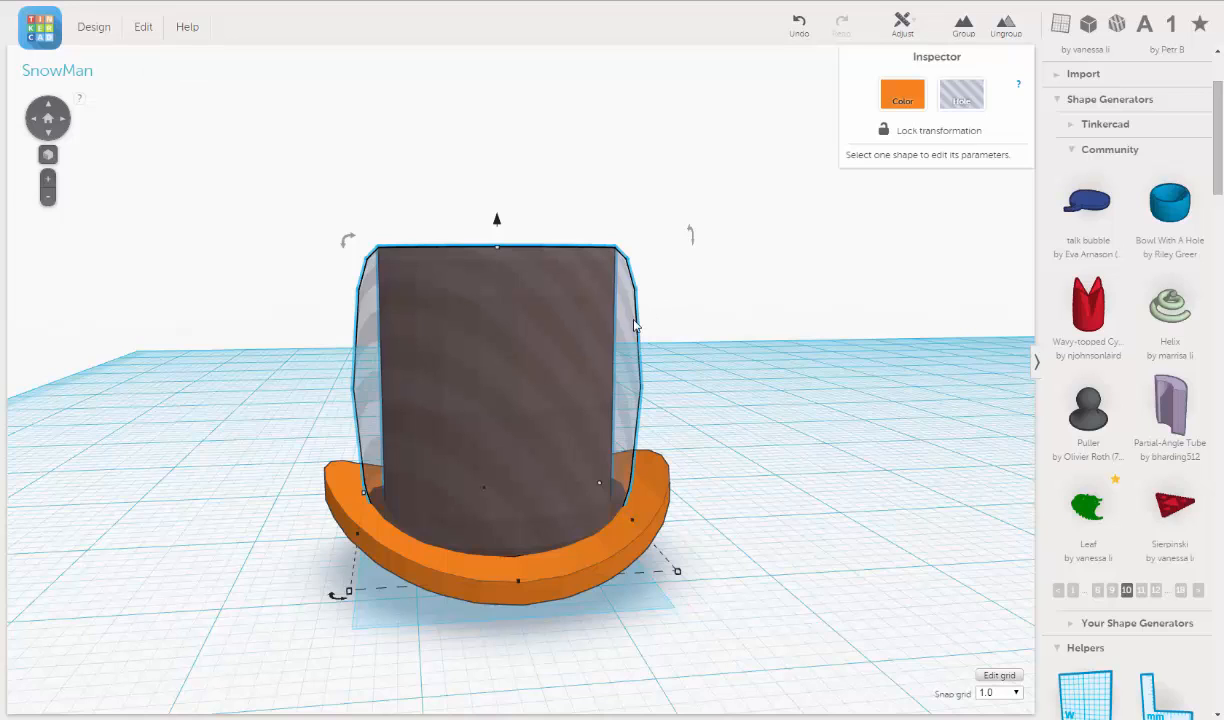
pyautogui.click(963, 25)
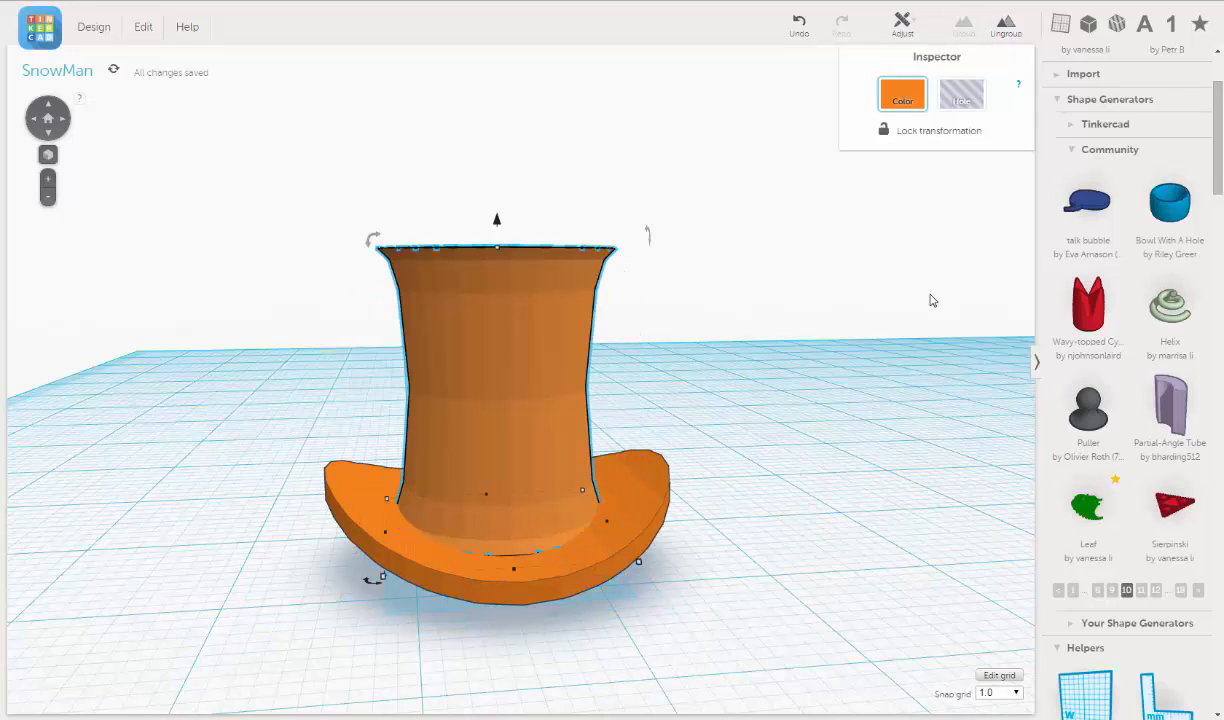
# Step: Scale the carved crown up proportionally to 14.63 mm in width and depth, and deselect it
pyautogui.moveTo(733, 236)
pyautogui.mouseDown(button='right')
pyautogui.moveTo(742, 217)
pyautogui.moveTo(735, 234)
pyautogui.moveTo(801, 234)
pyautogui.moveTo(749, 227)
pyautogui.mouseUp(button='right')
pyautogui.moveTo(741, 292); pyautogui.dragTo(621, 432, button='right')
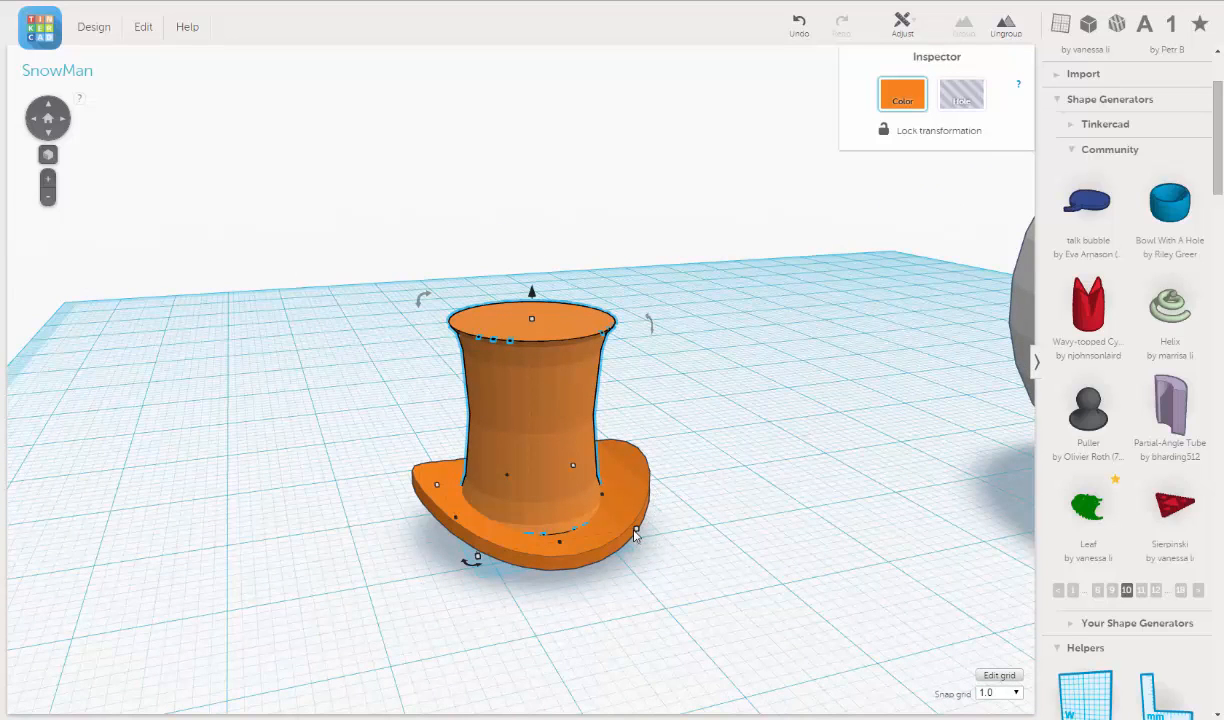
pyautogui.moveTo(637, 533)
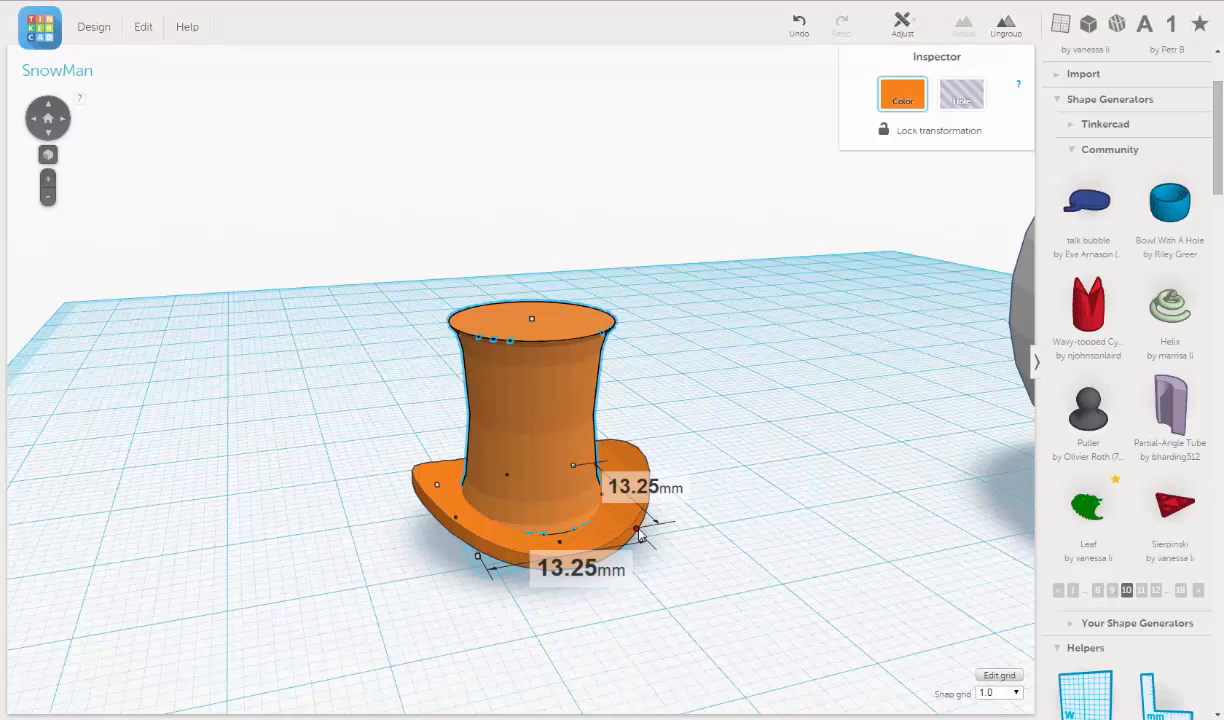
pyautogui.moveTo(640, 535); pyautogui.dragTo(645, 543)
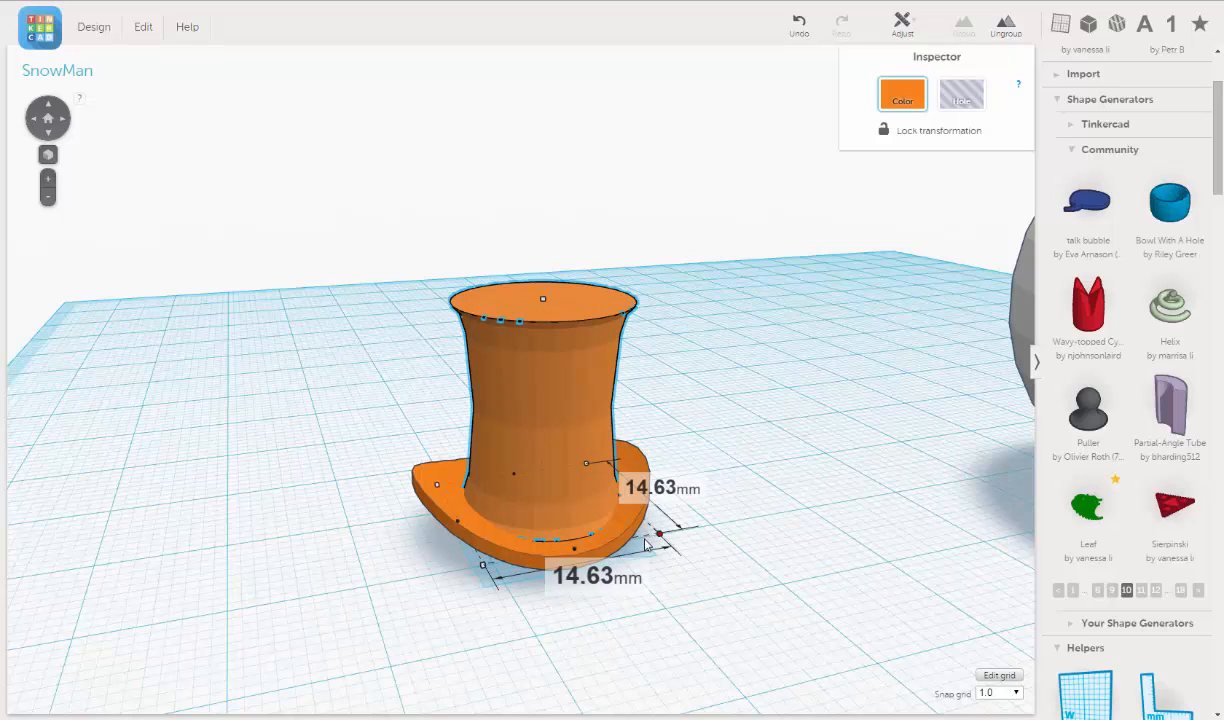
pyautogui.moveTo(645, 543); pyautogui.dragTo(645, 543)
pyautogui.click(356, 390)
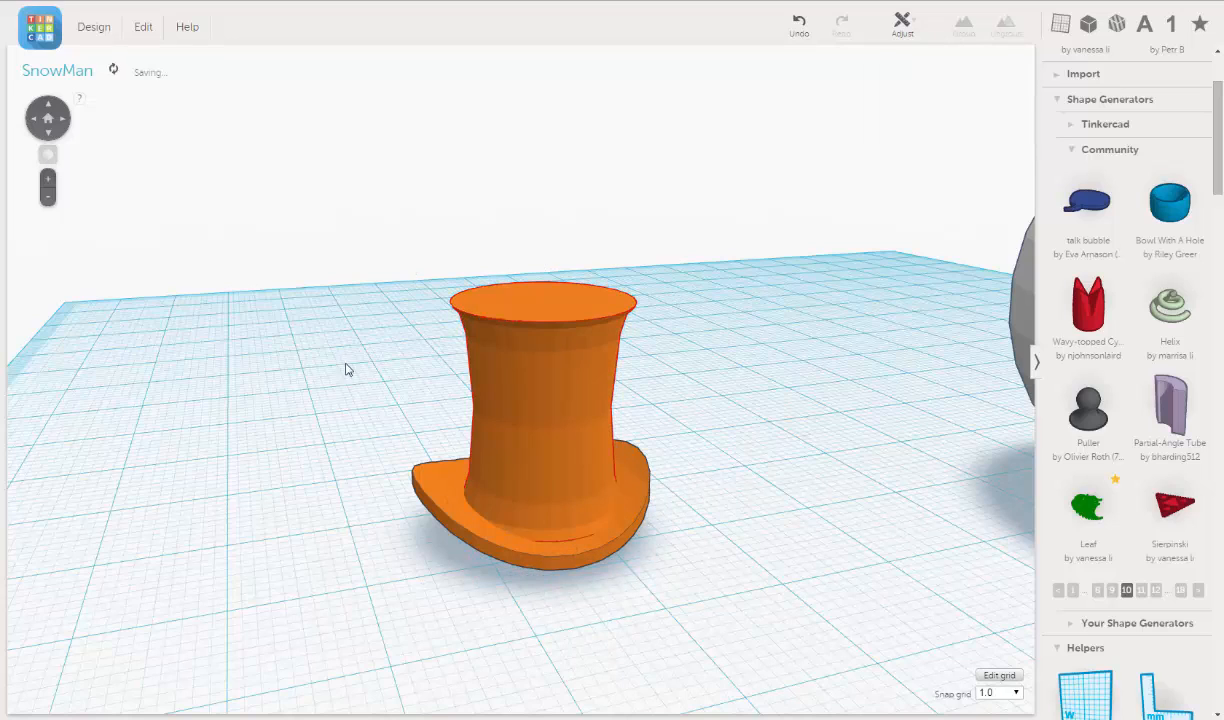
# Step: Align the crown and the brim to their common centre in both horizontal directions, and close the Align tool
pyautogui.moveTo(313, 318); pyautogui.dragTo(612, 582)
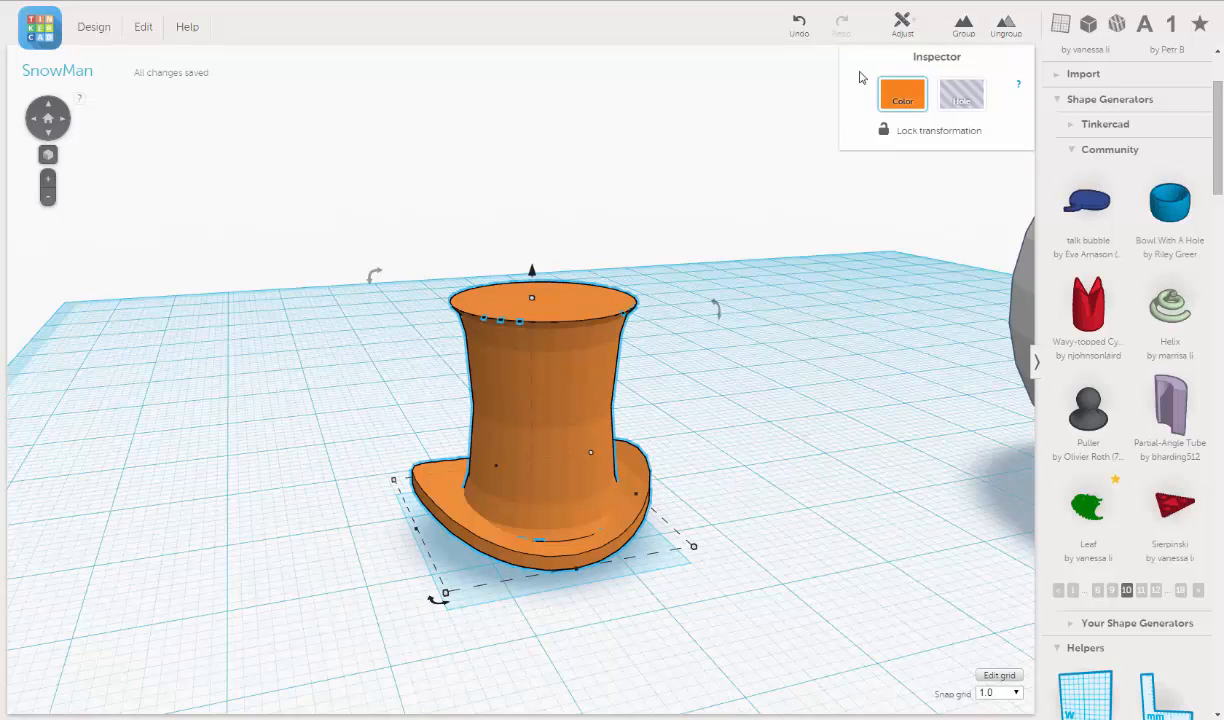
pyautogui.click(900, 28)
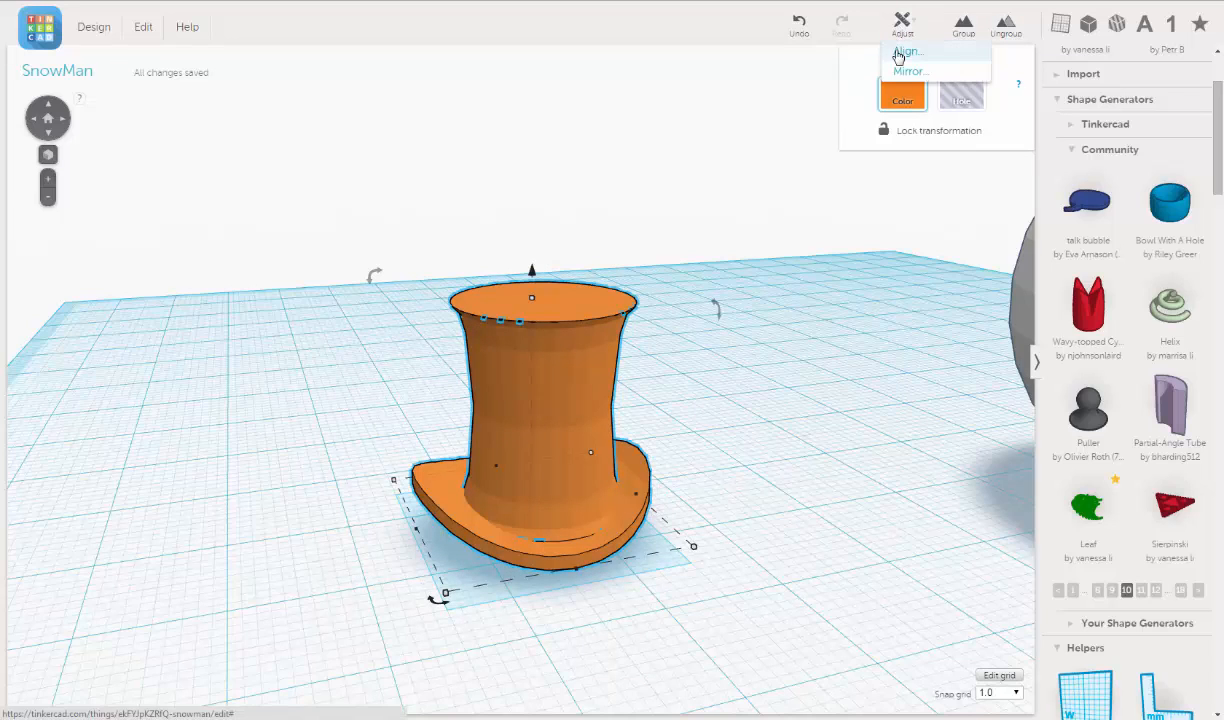
pyautogui.click(885, 58)
pyautogui.click(582, 576)
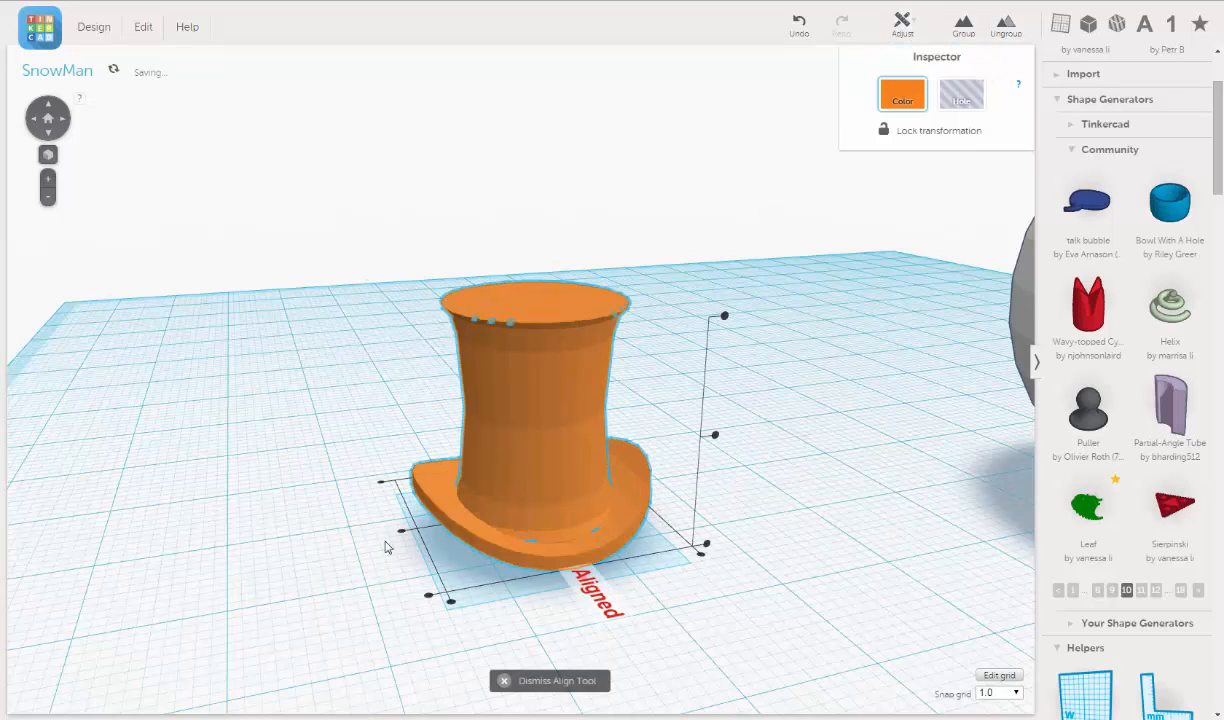
pyautogui.click(401, 530)
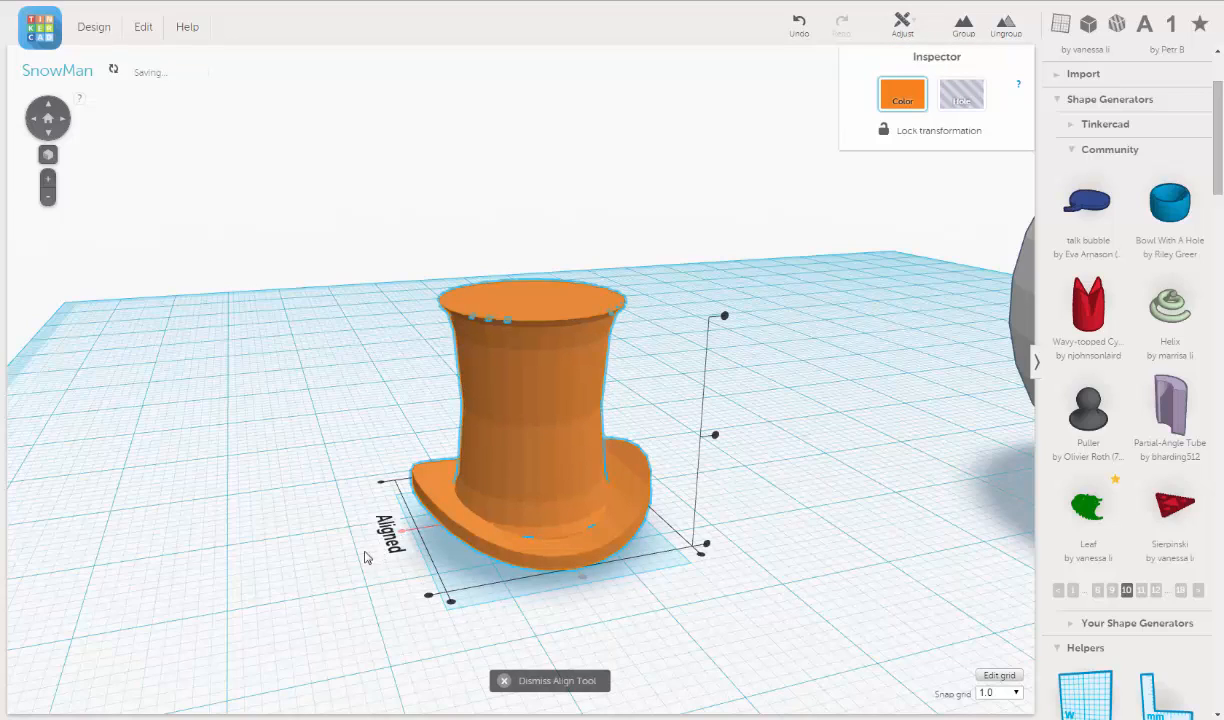
pyautogui.moveTo(328, 530); pyautogui.dragTo(296, 494, button='right')
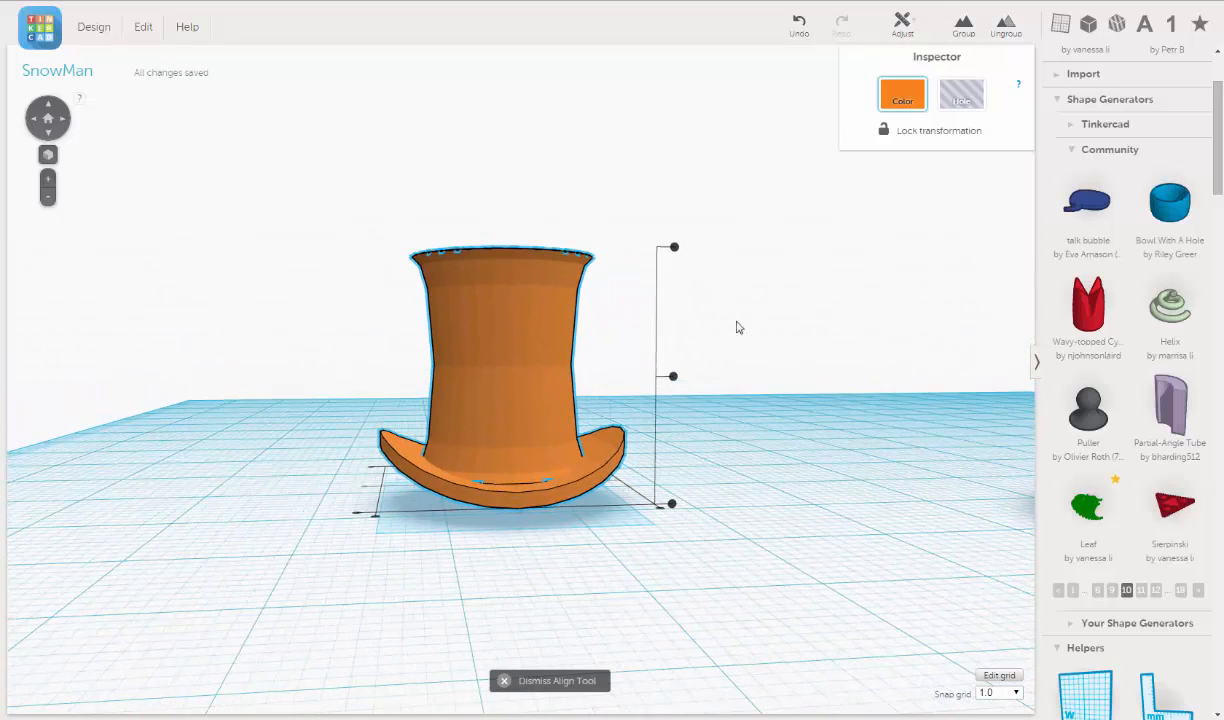
pyautogui.click(735, 332)
# Step: Group the crown and the brim into a single hat
pyautogui.moveTo(669, 299); pyautogui.dragTo(443, 397, button='right')
pyautogui.moveTo(391, 355); pyautogui.dragTo(342, 349, button='right')
pyautogui.moveTo(340, 342); pyautogui.dragTo(648, 509)
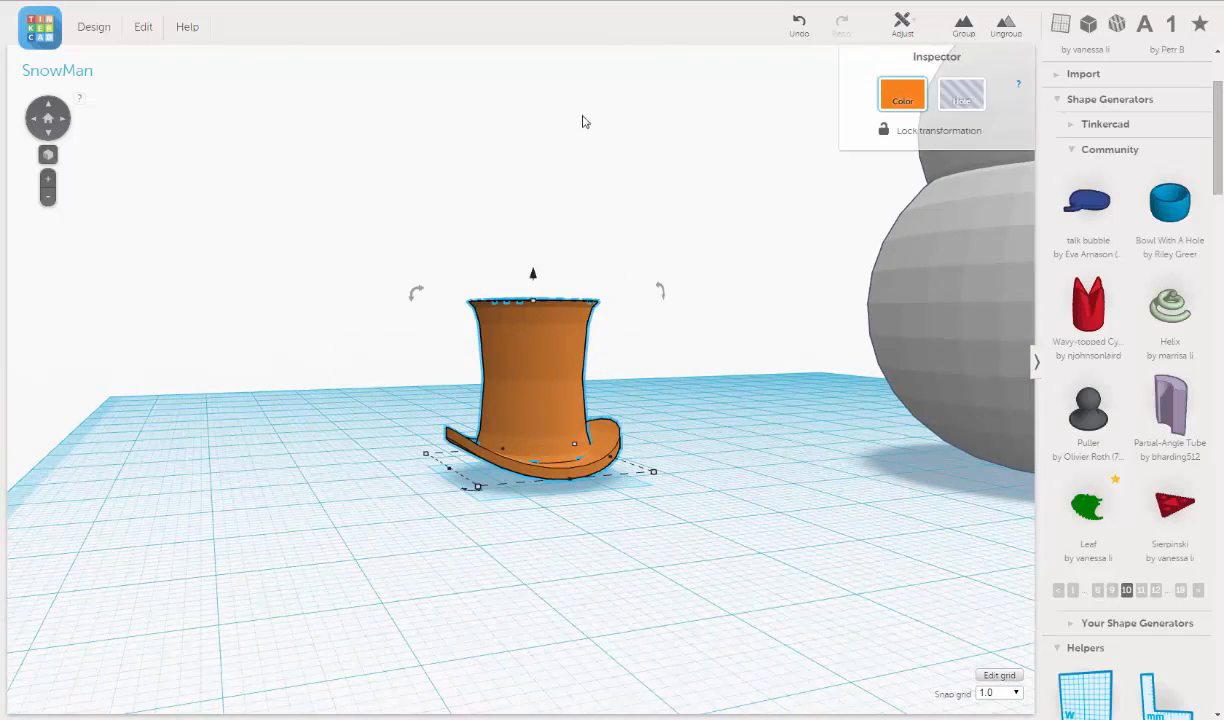
pyautogui.click(964, 27)
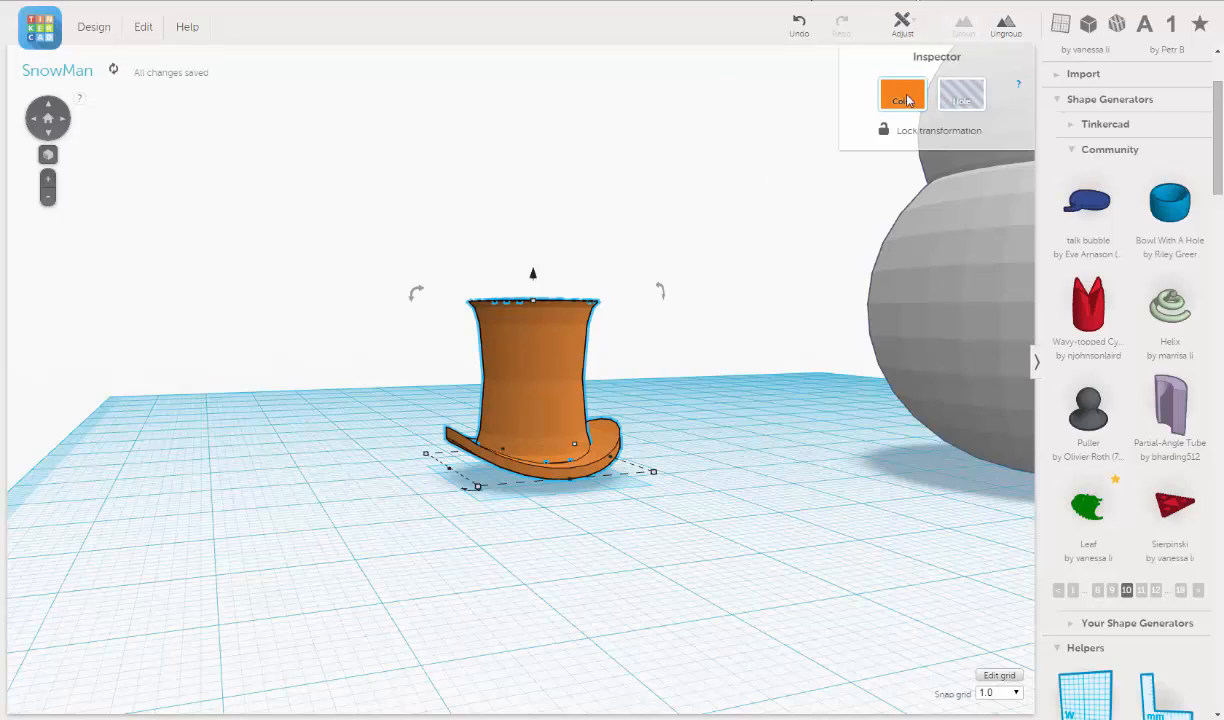
# Step: Change the grouped hat's color to the black preset and deselect the hat
pyautogui.click(903, 100)
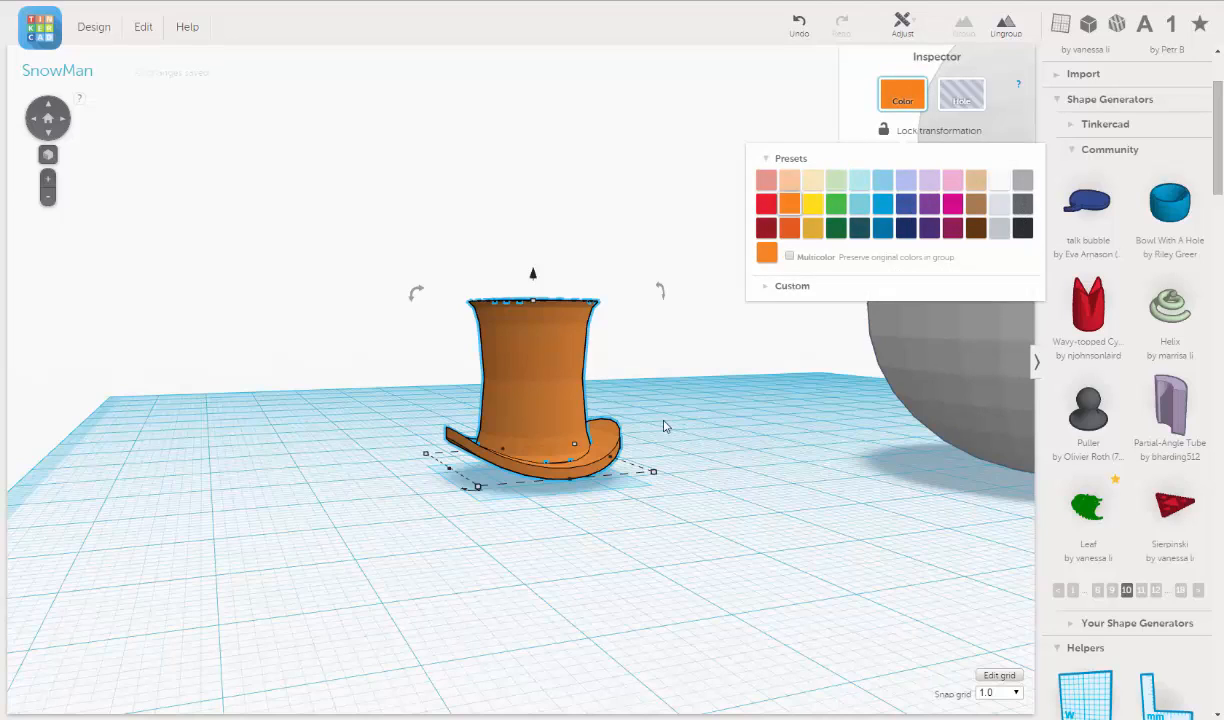
pyautogui.click(1022, 228)
pyautogui.click(679, 392)
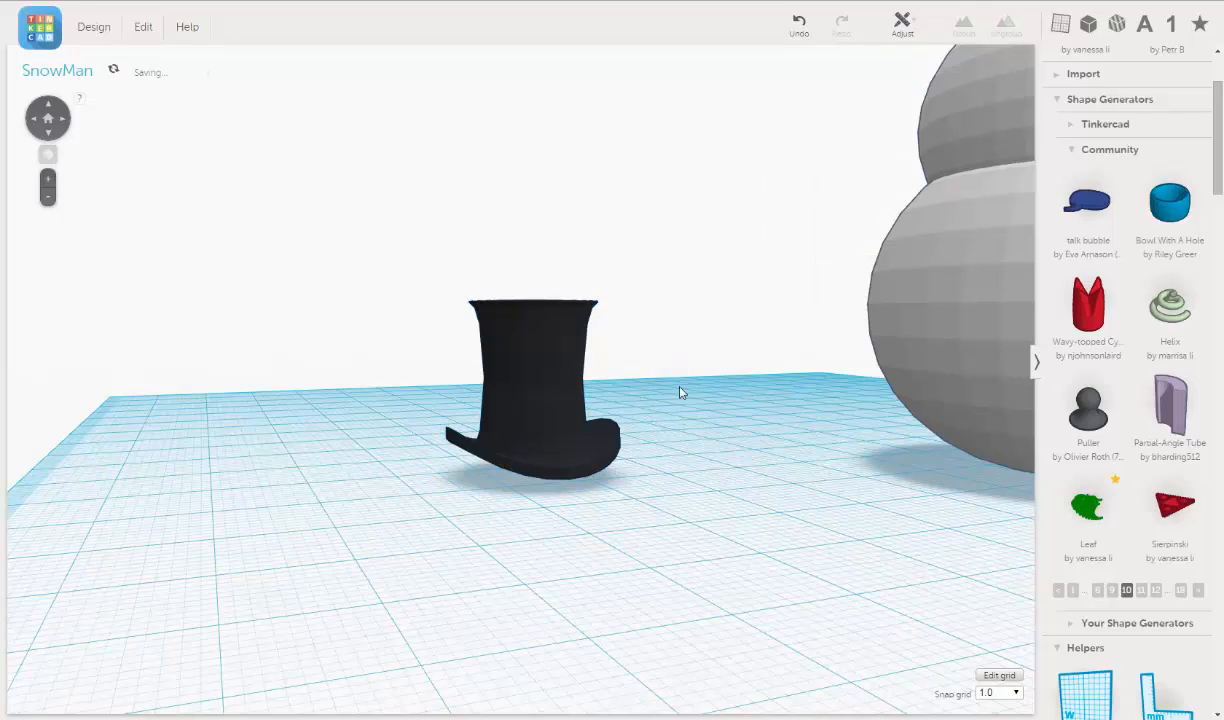
# Step: Lift the black hat off the workplane to about the height of the snowman's head
pyautogui.click(541, 393)
pyautogui.scroll(-4, 680, 342)
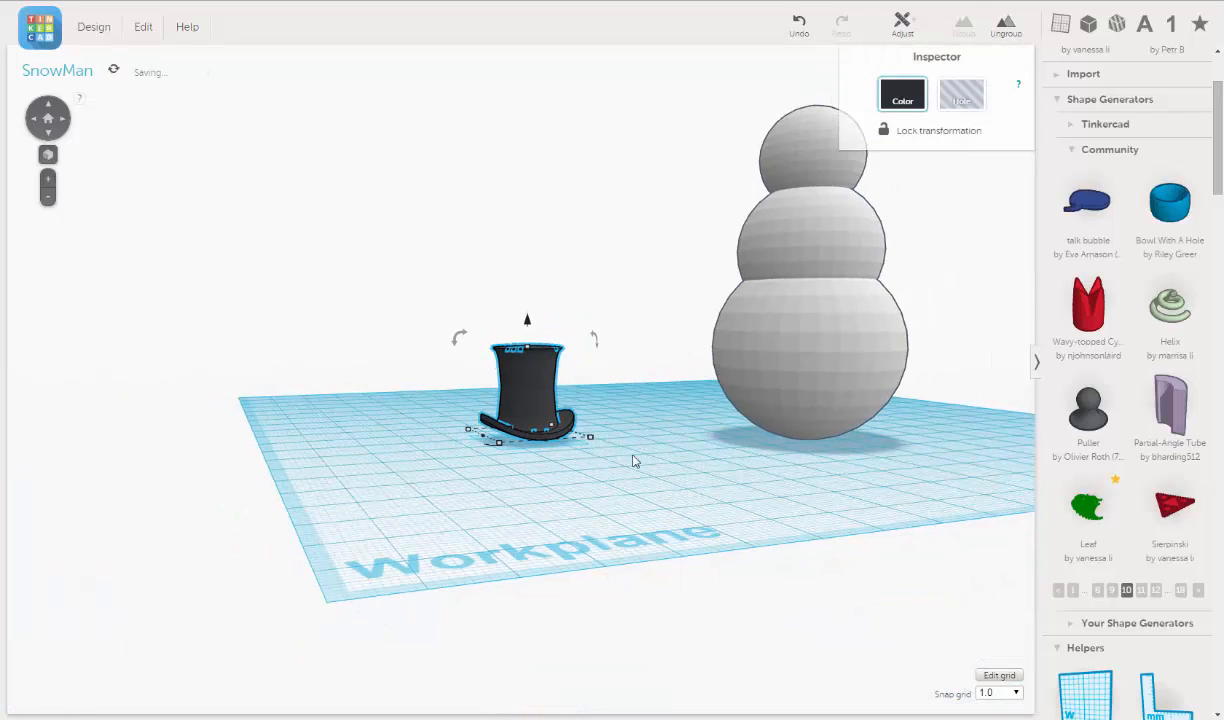
pyautogui.scroll(3, 632, 461)
pyautogui.moveTo(521, 340); pyautogui.dragTo(580, 82)
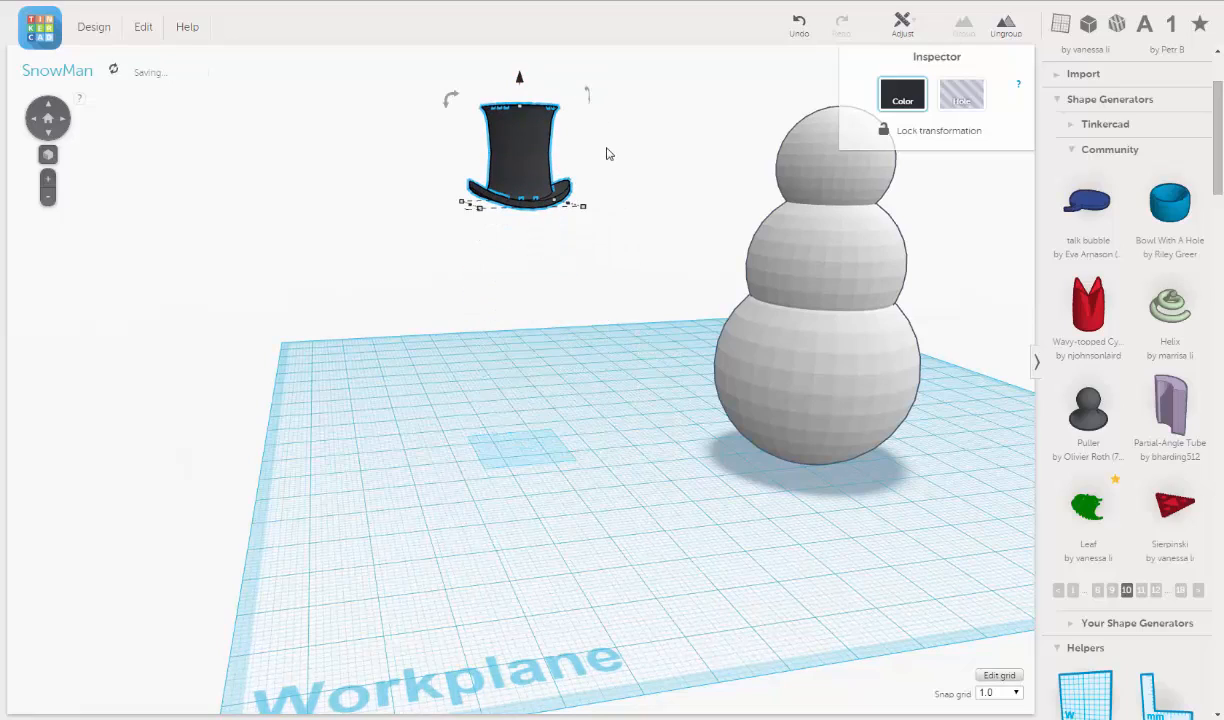
# Step: Move the hat horizontally by 59 mm and -19 mm onto the snowman, and raise it until the brim rests on the head
pyautogui.moveTo(601, 194); pyautogui.dragTo(576, 283, button='right')
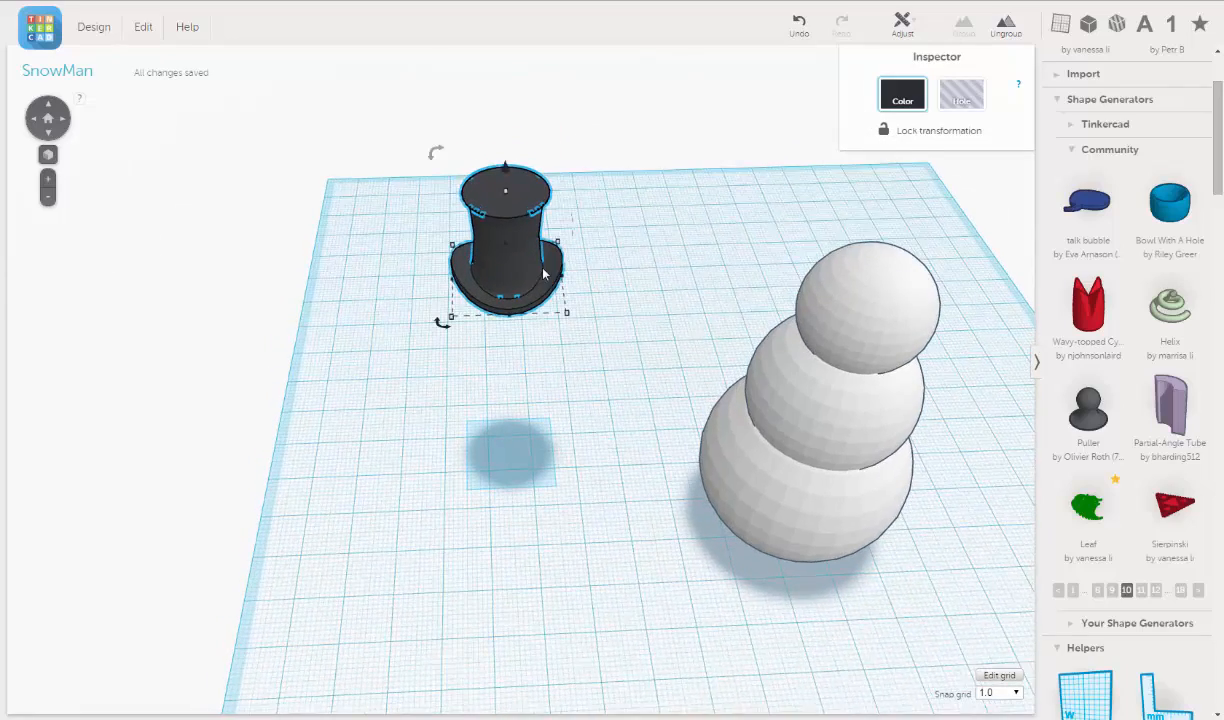
pyautogui.moveTo(545, 268); pyautogui.dragTo(897, 341)
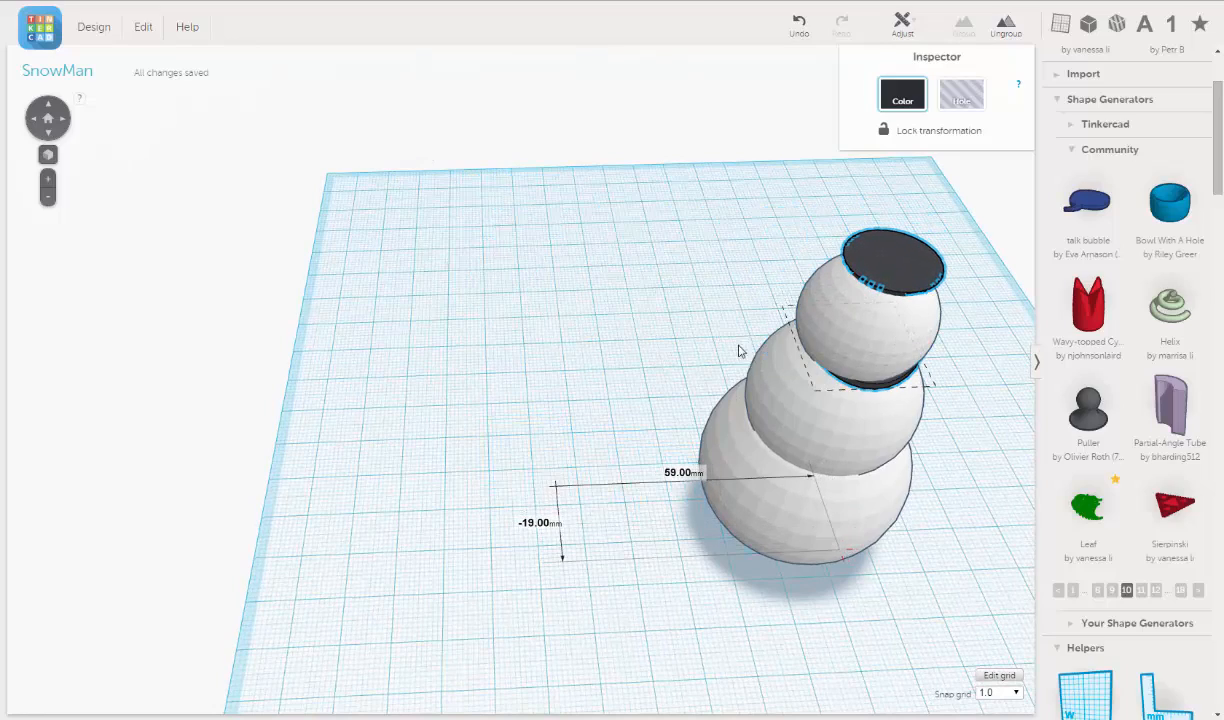
pyautogui.moveTo(645, 331); pyautogui.dragTo(555, 290, button='right')
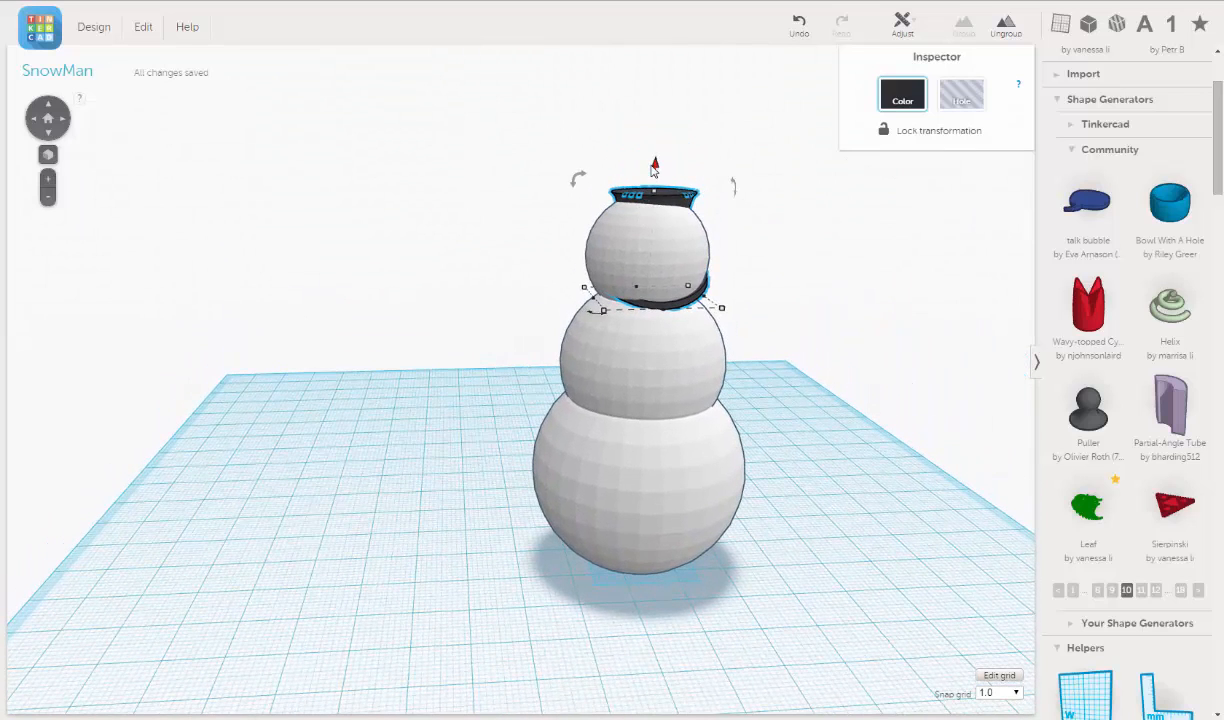
pyautogui.moveTo(653, 170); pyautogui.dragTo(673, 67)
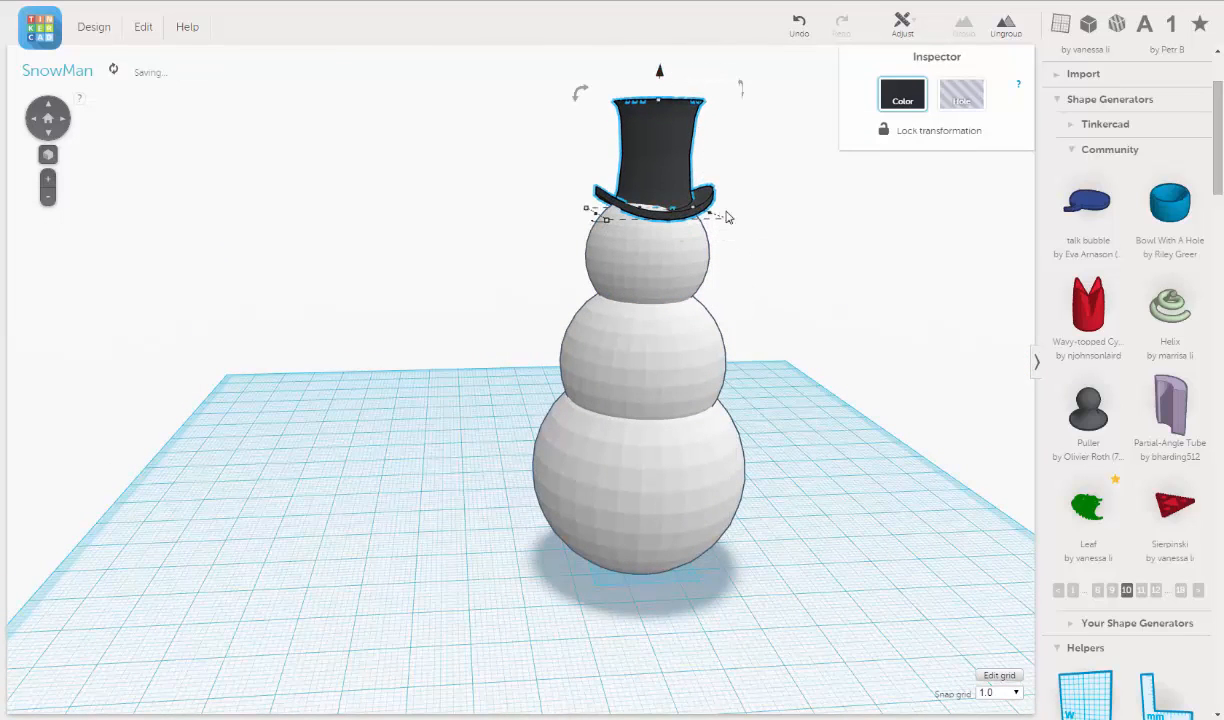
# Step: Nudge the hat sideways in single grid steps to centre it on the snowman's head
pyautogui.moveTo(769, 221); pyautogui.dragTo(745, 224, button='right')
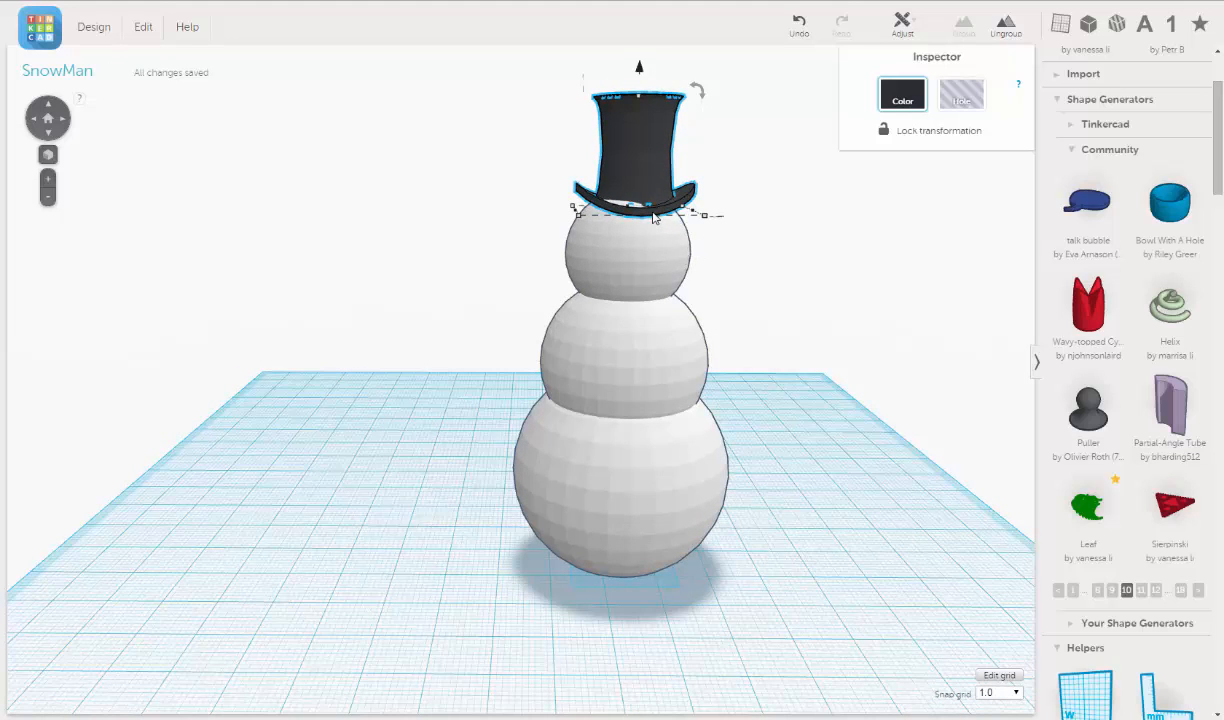
pyautogui.scroll(4, 636, 272)
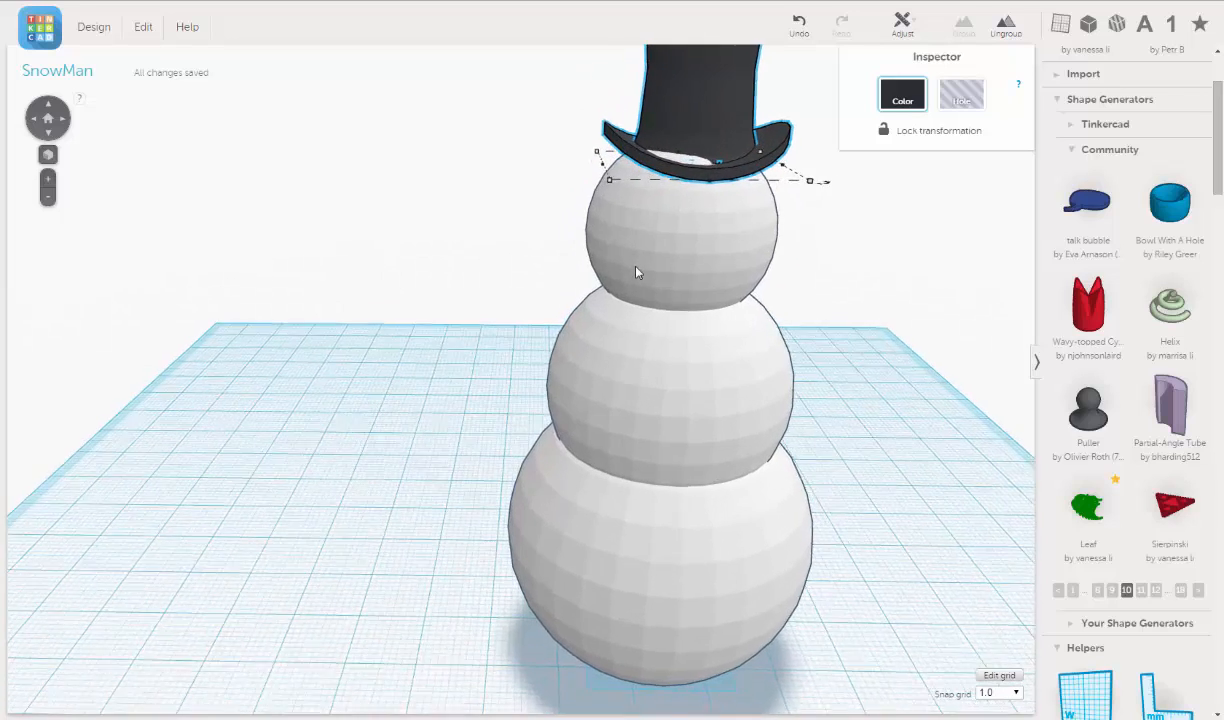
pyautogui.moveTo(619, 307); pyautogui.dragTo(607, 336, button='middle')
pyautogui.press('Left')
pyautogui.press('Left')
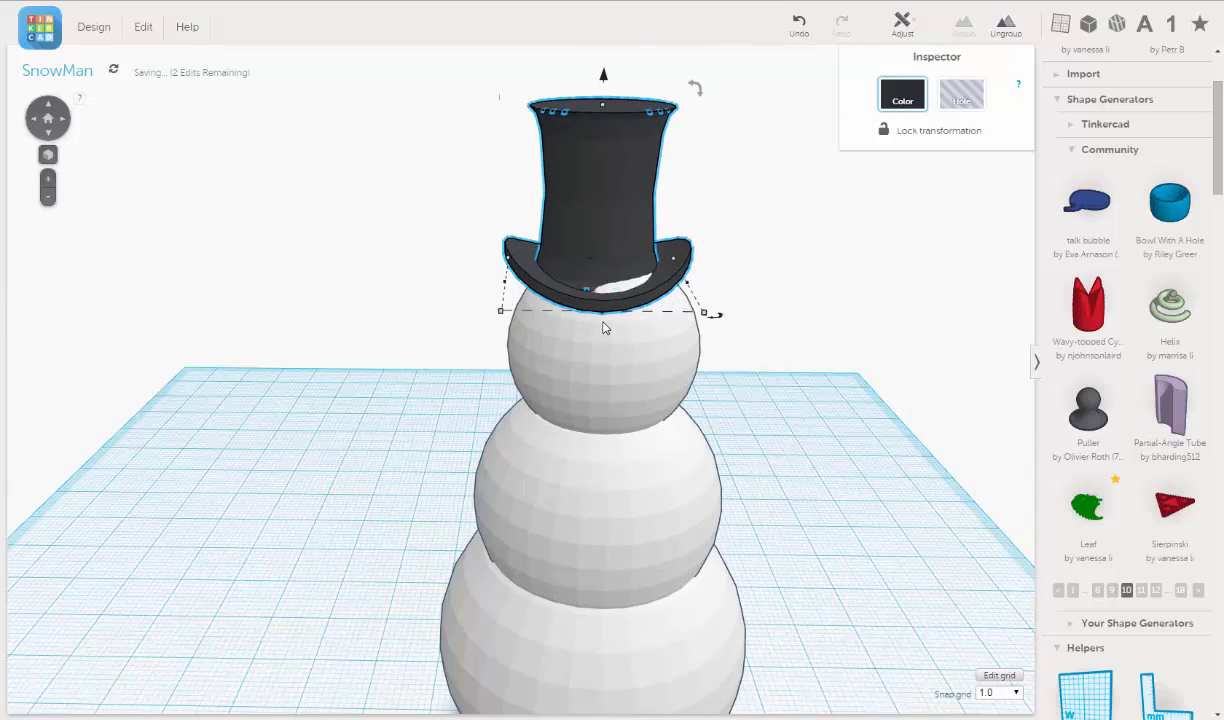
pyautogui.press('Right')
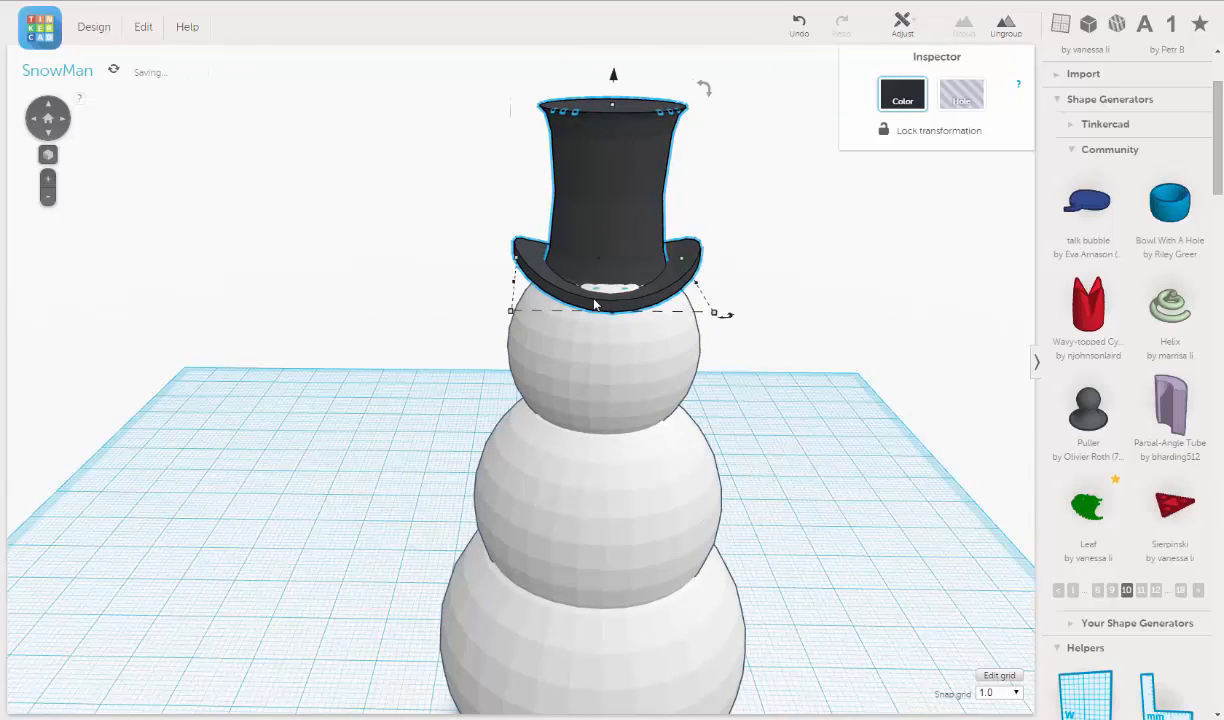
# Step: Raise the hat slightly so that the head no longer pokes through the brim, and deselect the hat
pyautogui.moveTo(613, 77)
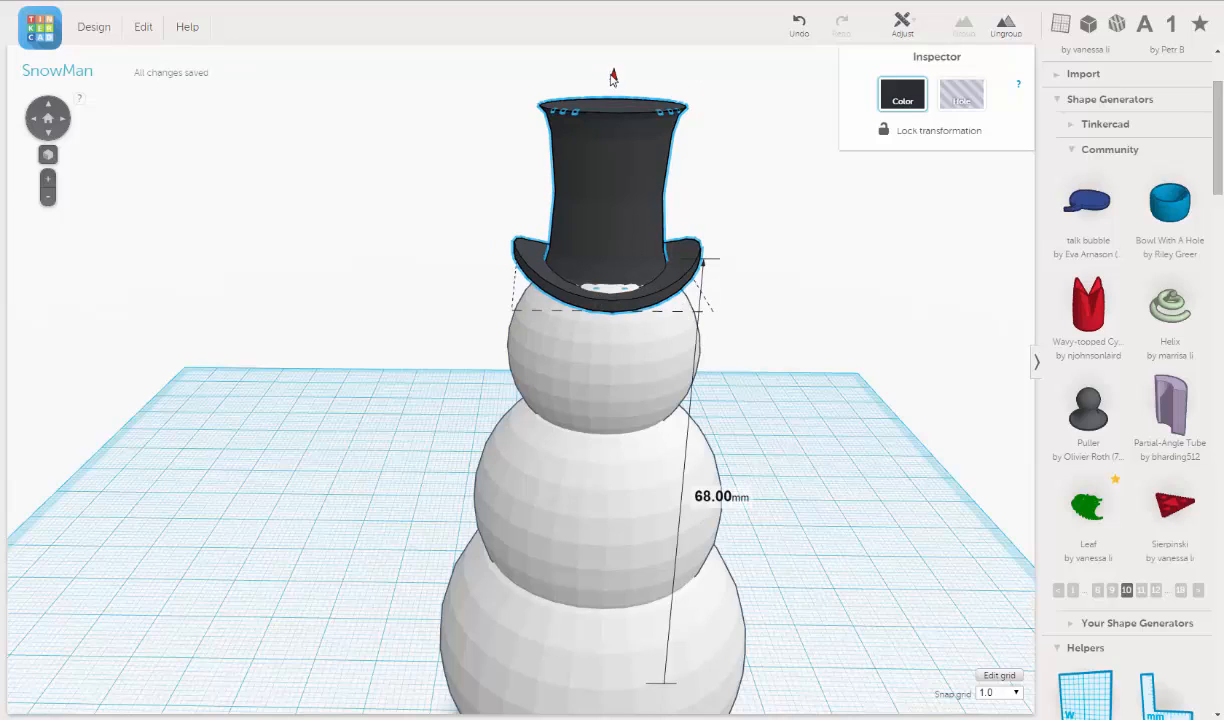
pyautogui.moveTo(613, 73); pyautogui.dragTo(615, 55)
pyautogui.moveTo(492, 306); pyautogui.dragTo(460, 356, button='right')
pyautogui.scroll(-3, 443, 325)
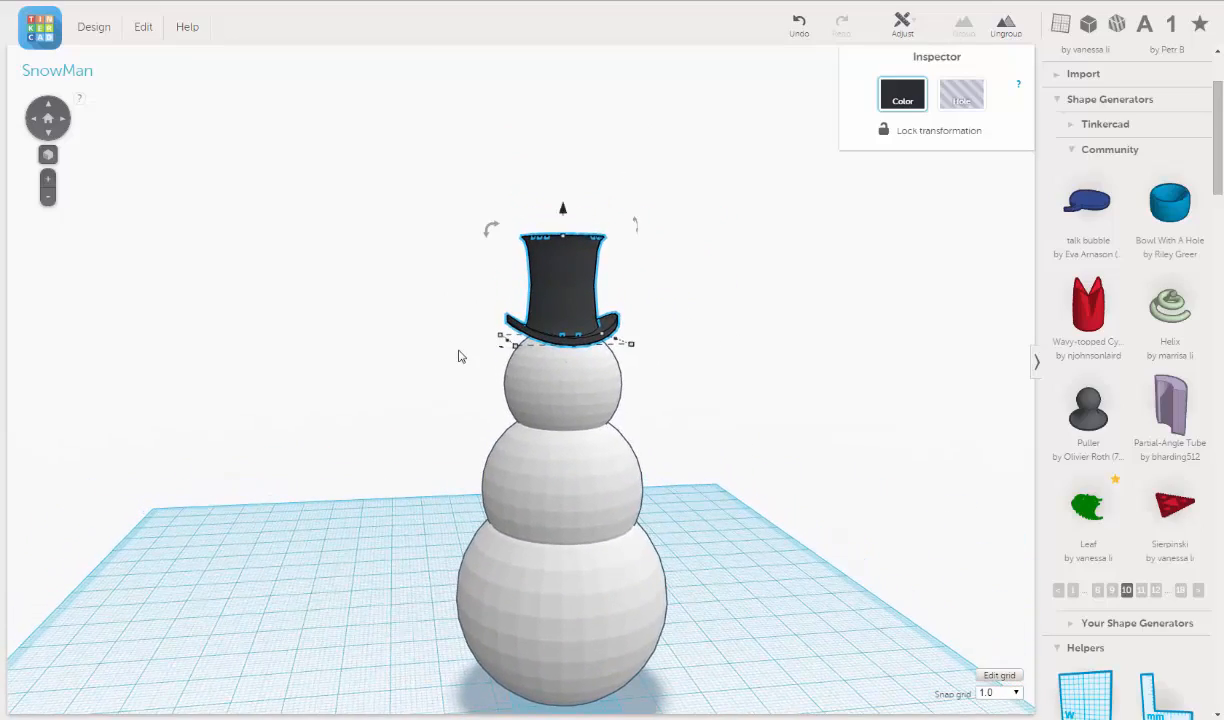
pyautogui.scroll(3, 458, 348)
pyautogui.moveTo(449, 362); pyautogui.dragTo(427, 374, button='middle')
pyautogui.scroll(-4, 427, 378)
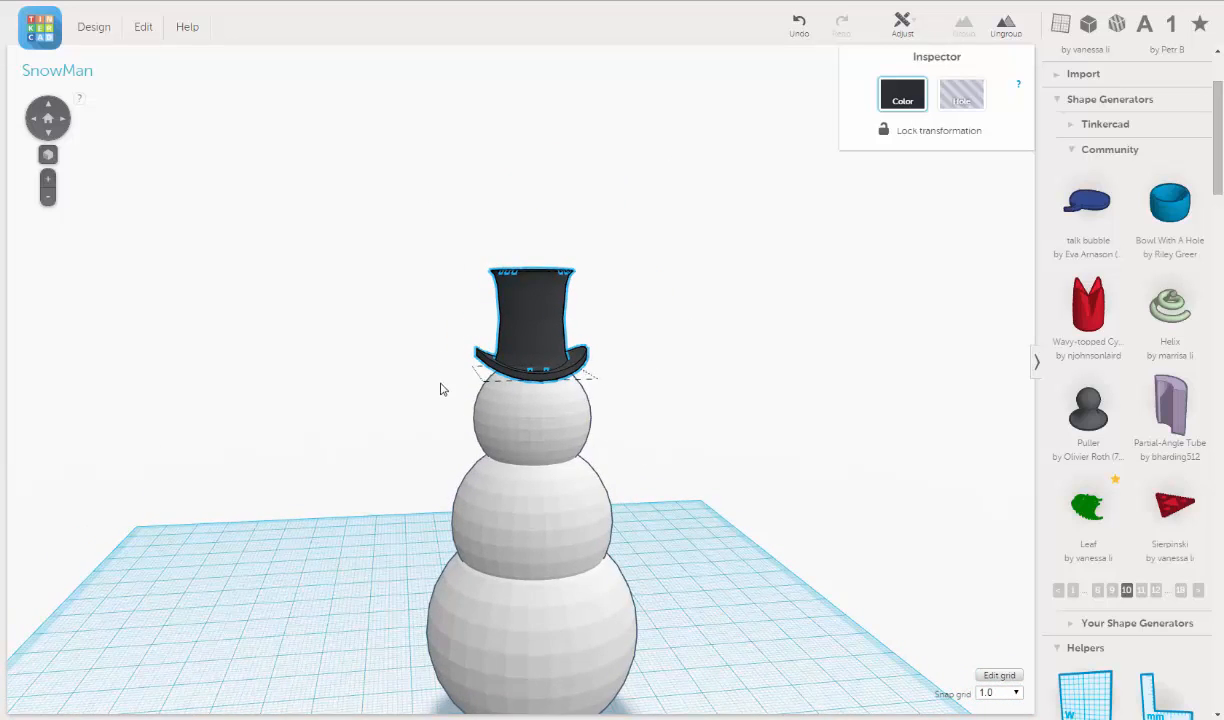
pyautogui.moveTo(465, 418); pyautogui.dragTo(475, 337, button='middle')
pyautogui.click(476, 341)
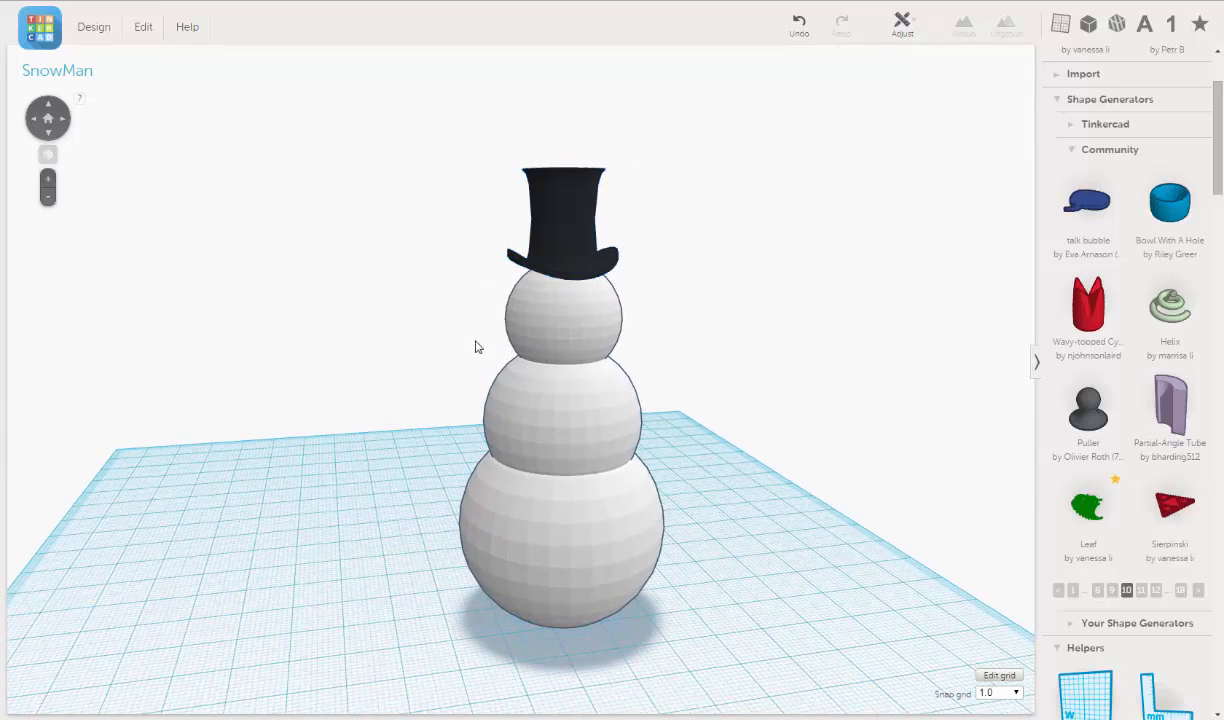